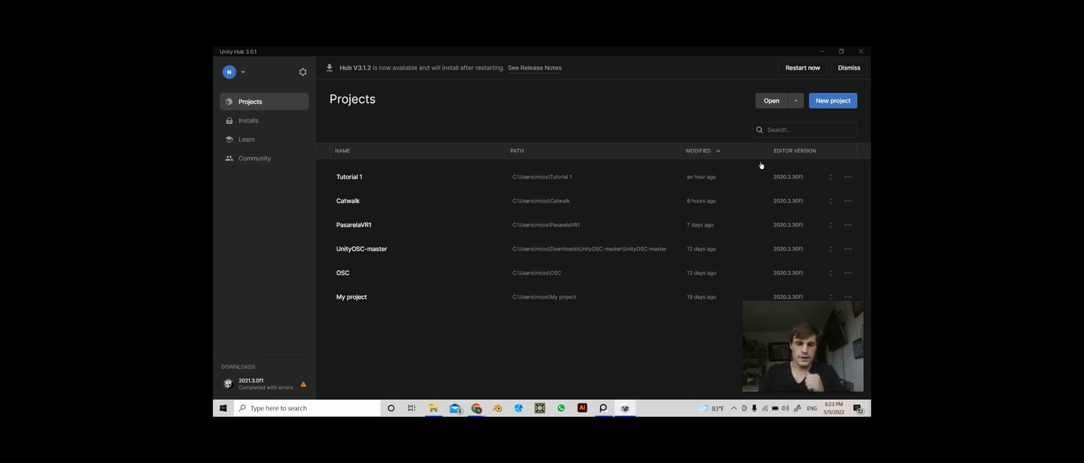
Review the installed editor versions and the featured learning tutorials, and return to the project list
{"action": "mouse_move", "coordinate": [614, 411]}
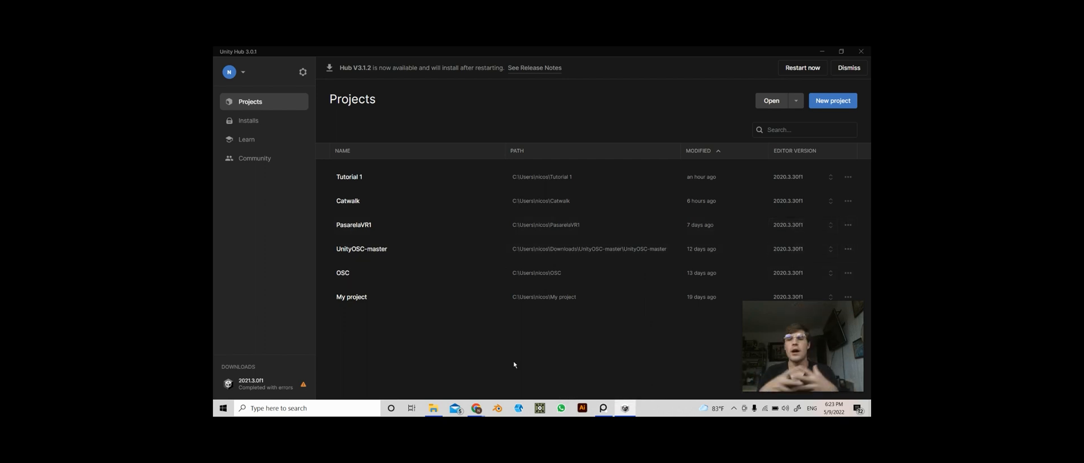
{"action": "left_click", "coordinate": [250, 122]}
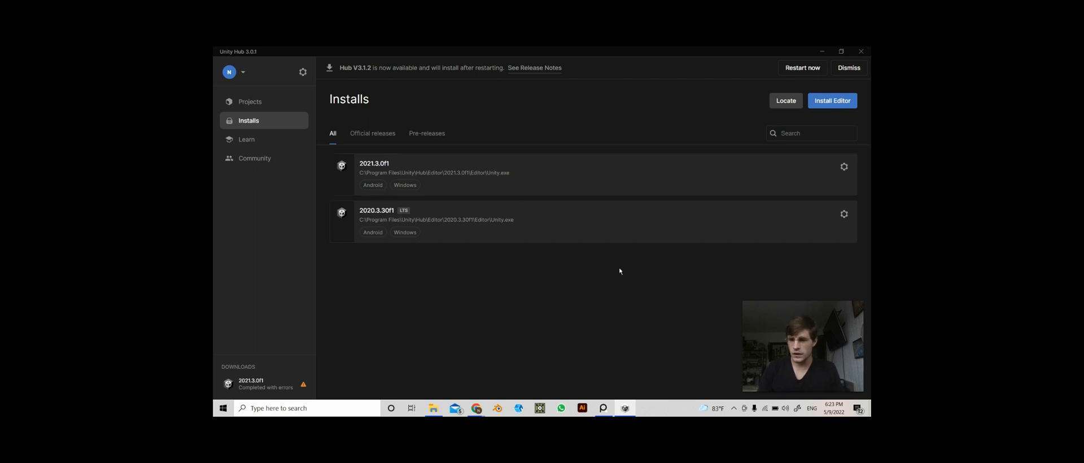
{"action": "left_click", "coordinate": [253, 108]}
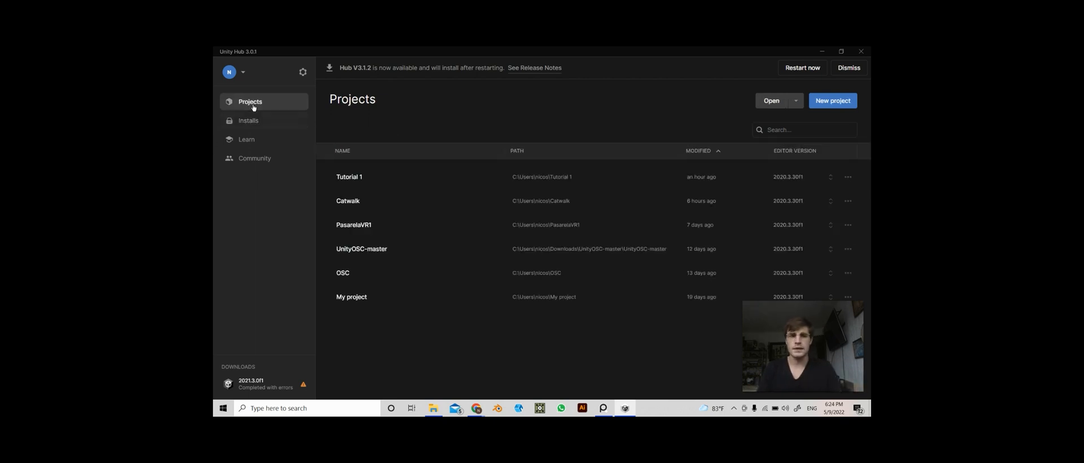
{"action": "left_click", "coordinate": [279, 141]}
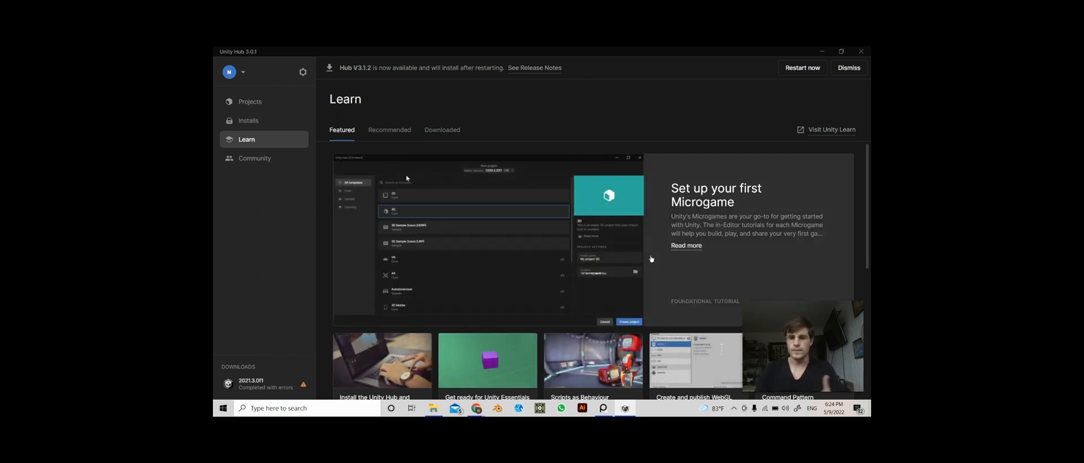
{"action": "scroll", "coordinate": [649, 260], "scroll_direction": "down", "scroll_amount": 2}
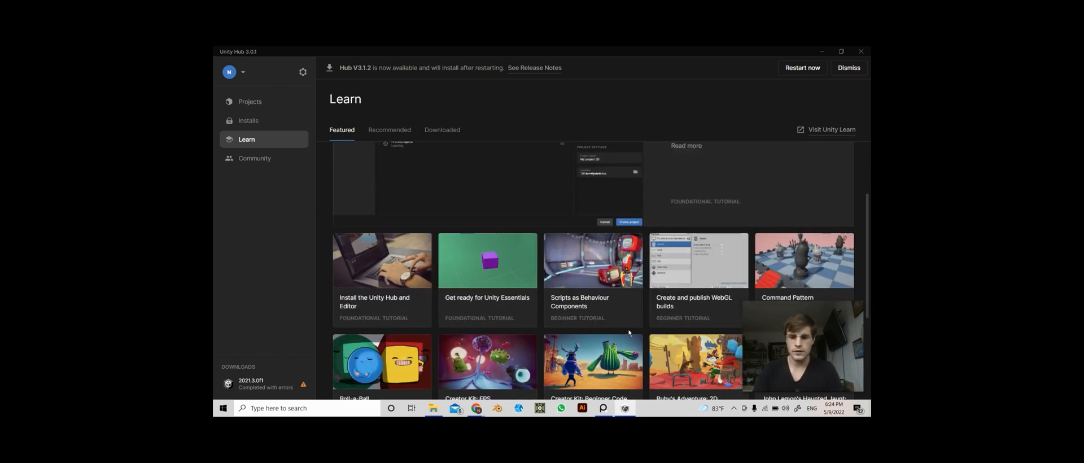
{"action": "scroll", "coordinate": [624, 331], "scroll_direction": "up", "scroll_amount": 2}
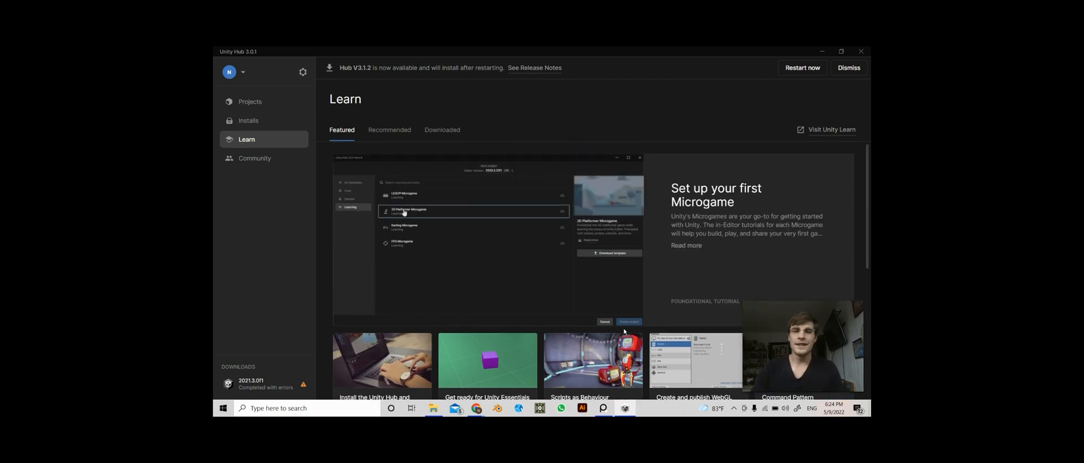
{"action": "left_click", "coordinate": [251, 101]}
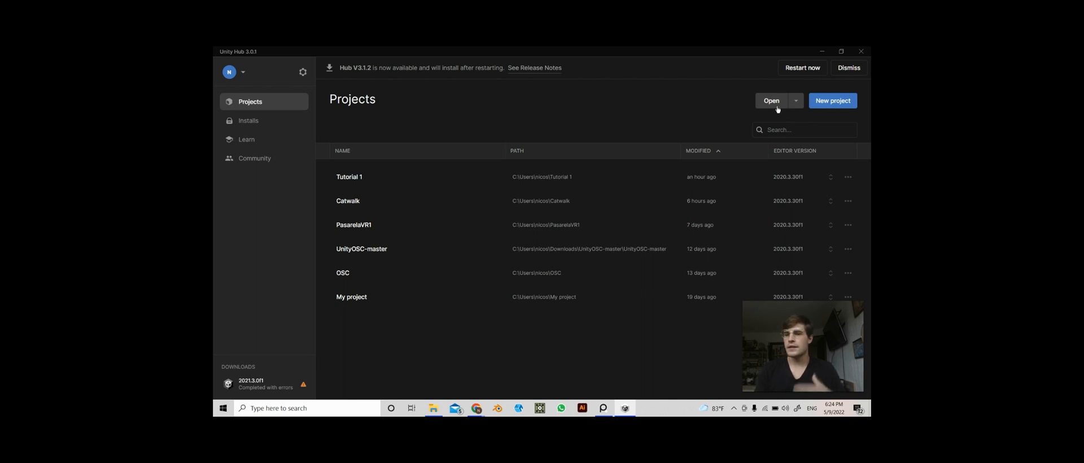
Start a new project and look through the available templates
{"action": "left_click", "coordinate": [833, 102]}
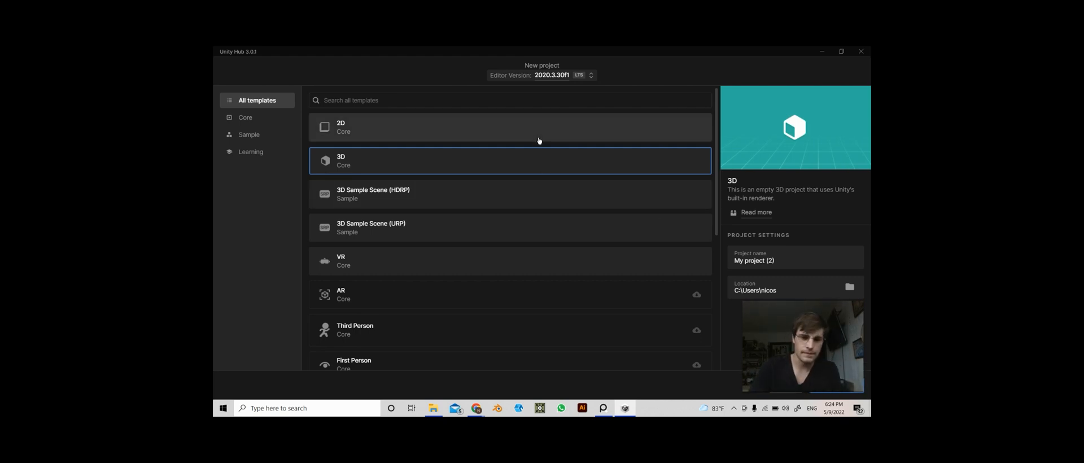
{"action": "scroll", "coordinate": [539, 140], "scroll_direction": "down", "scroll_amount": 1}
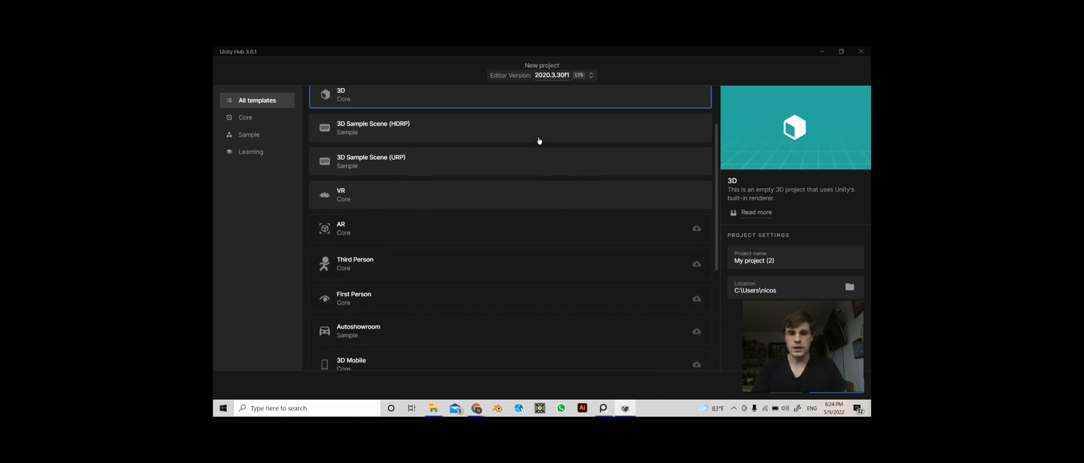
{"action": "scroll", "coordinate": [539, 141], "scroll_direction": "down", "scroll_amount": 1}
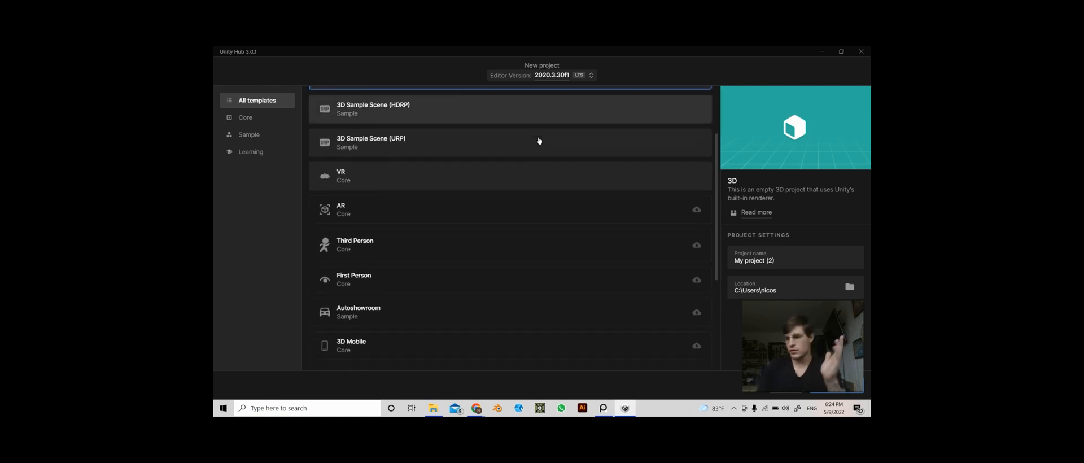
{"action": "scroll", "coordinate": [539, 141], "scroll_direction": "down", "scroll_amount": 1}
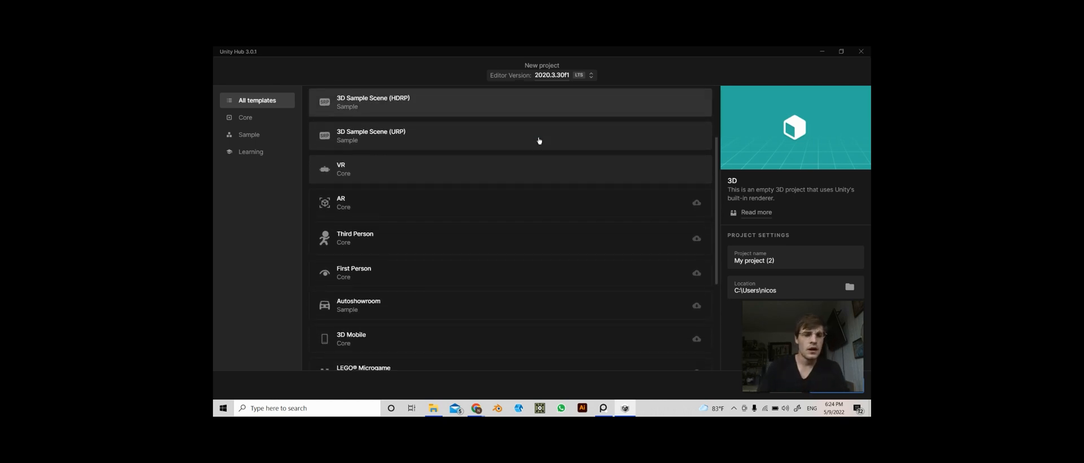
{"action": "scroll", "coordinate": [540, 140], "scroll_direction": "down", "scroll_amount": 1}
{"action": "scroll", "coordinate": [538, 141], "scroll_direction": "up", "scroll_amount": 2}
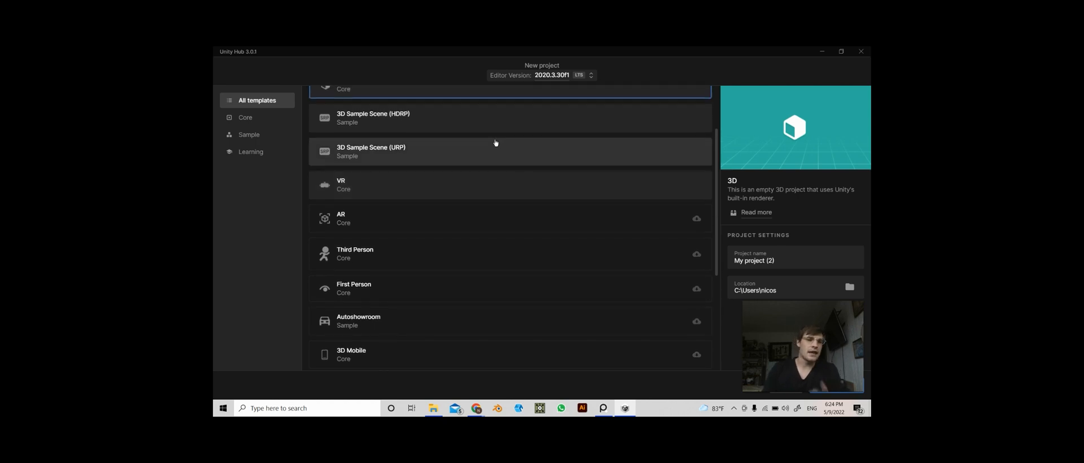
Select the 3D Sample Scene (URP) template and review the rest of the template list
{"action": "left_click", "coordinate": [432, 161]}
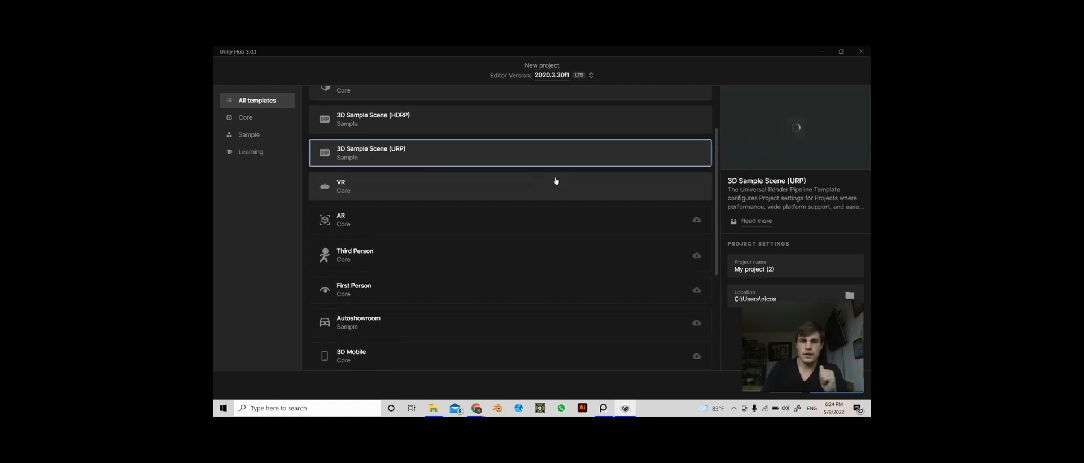
{"action": "scroll", "coordinate": [556, 181], "scroll_direction": "down", "scroll_amount": 2}
{"action": "scroll", "coordinate": [556, 182], "scroll_direction": "up", "scroll_amount": 1}
{"action": "scroll", "coordinate": [556, 182], "scroll_direction": "down", "scroll_amount": 1}
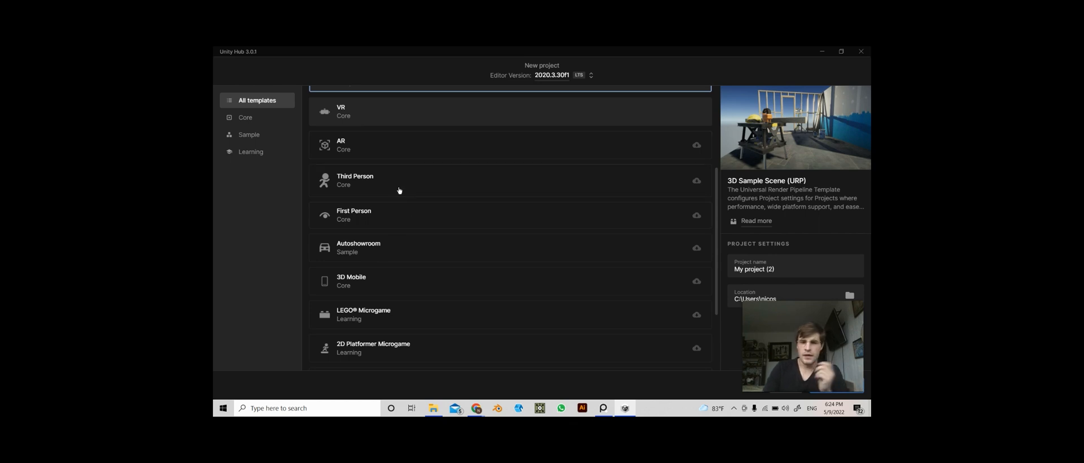
{"action": "scroll", "coordinate": [392, 246], "scroll_direction": "up", "scroll_amount": 4}
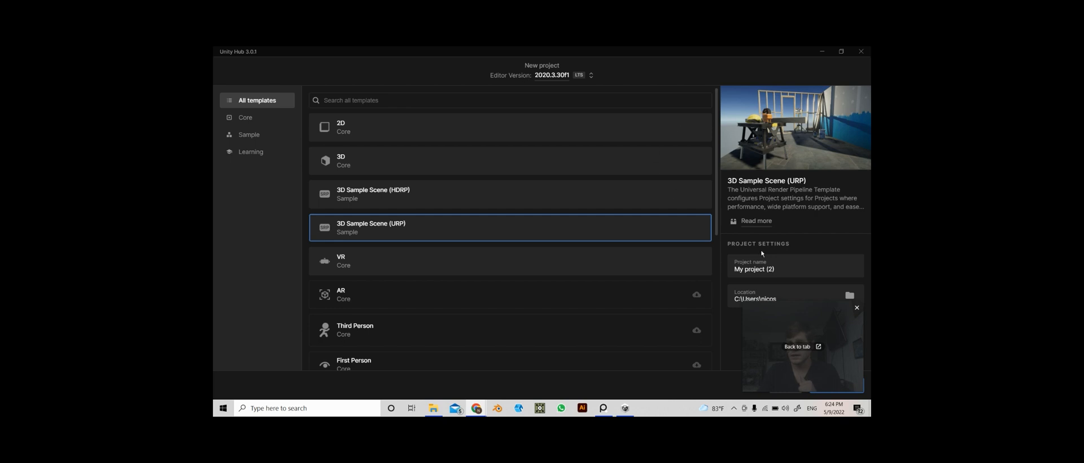
Name the new project Basic Tutorial
{"action": "left_click", "coordinate": [783, 270]}
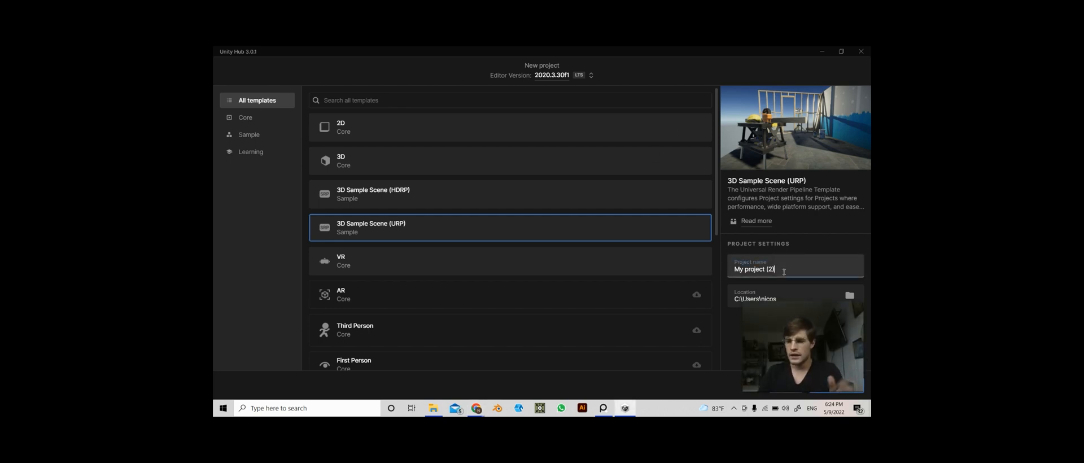
{"action": "key", "text": "ctrl+a"}
{"action": "type", "text": "Basic Tutorial"}
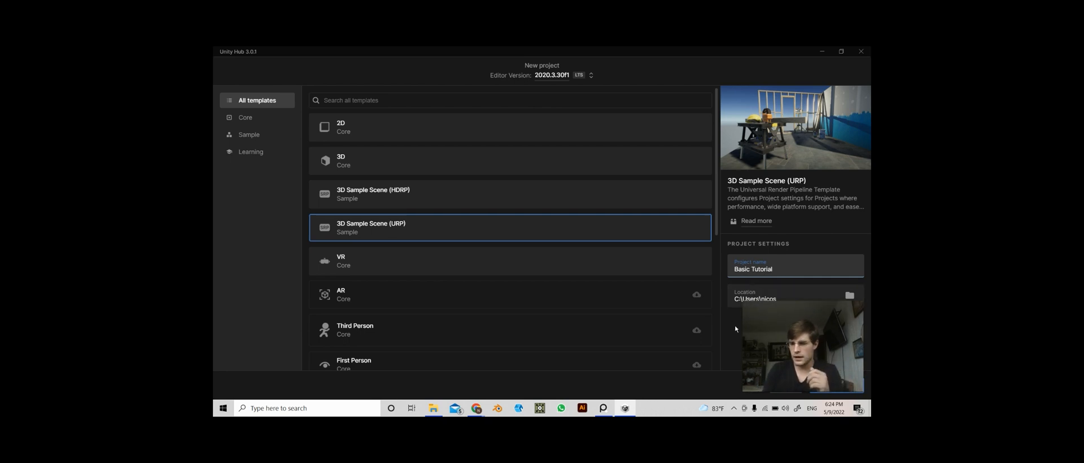
{"action": "left_click", "coordinate": [850, 295]}
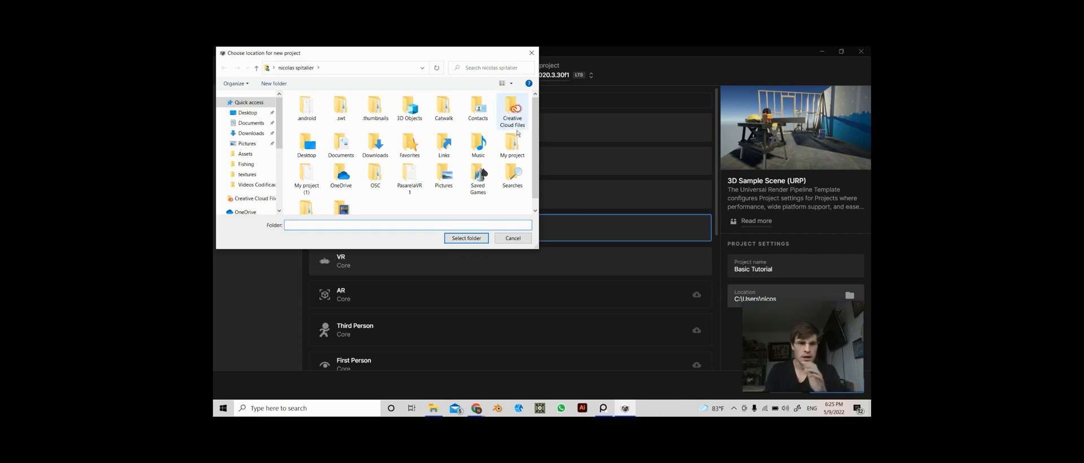
{"action": "right_click", "coordinate": [528, 58]}
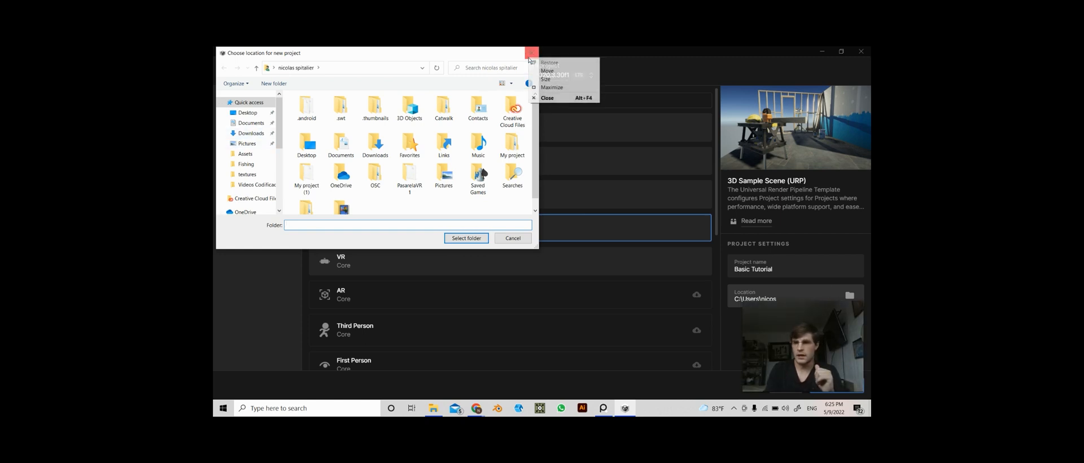
{"action": "left_click", "coordinate": [531, 54]}
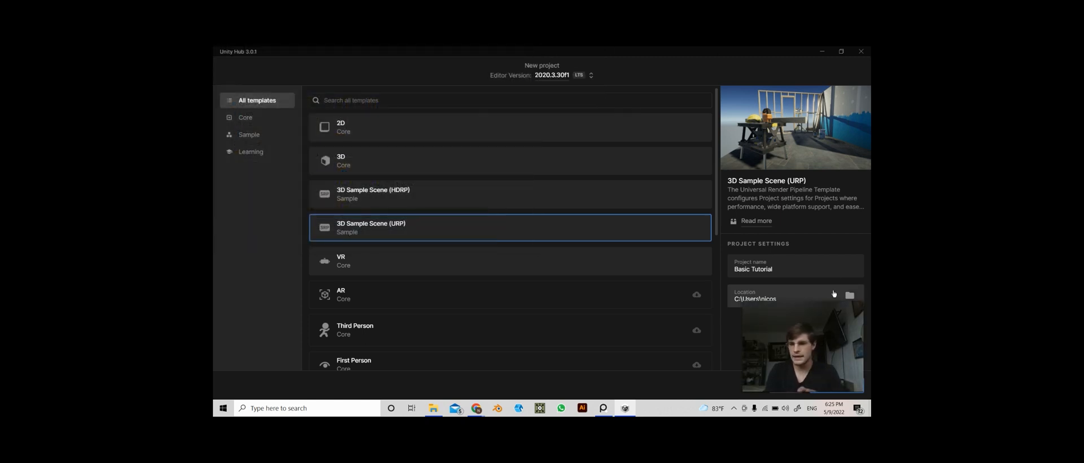
Shrink the project window, choose the 3D Sample Scene (HDRP) template and create the project
{"action": "left_click_drag", "start_coordinate": [718, 49], "coordinate": [649, 46]}
{"action": "left_click", "coordinate": [842, 51]}
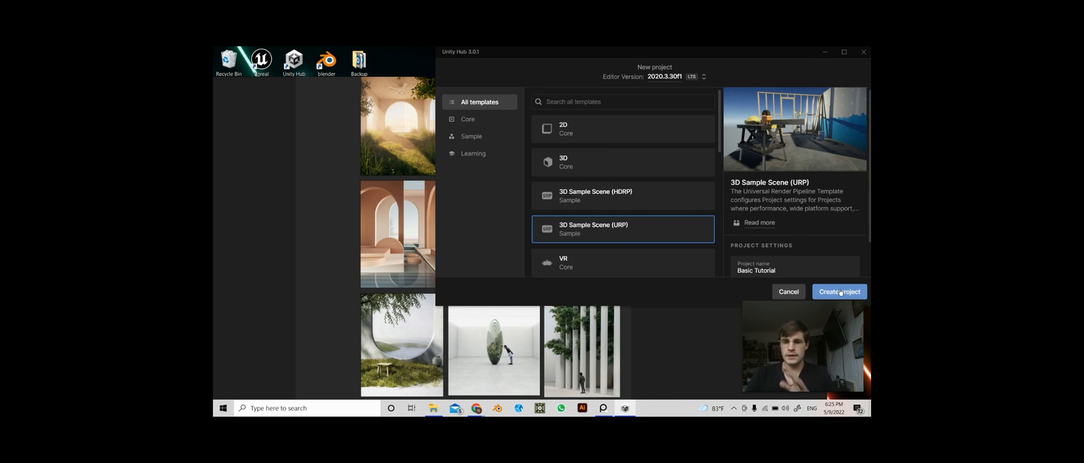
{"action": "left_click", "coordinate": [630, 201]}
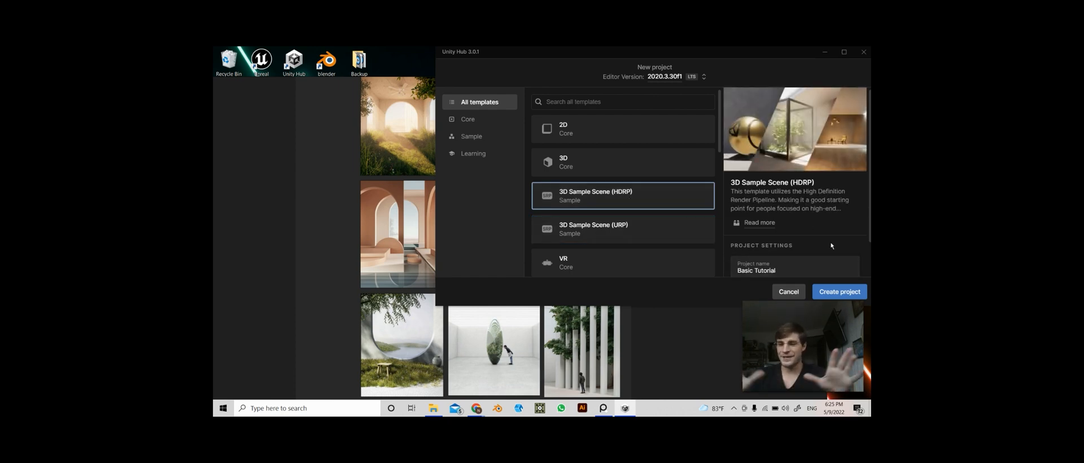
{"action": "left_click", "coordinate": [840, 291]}
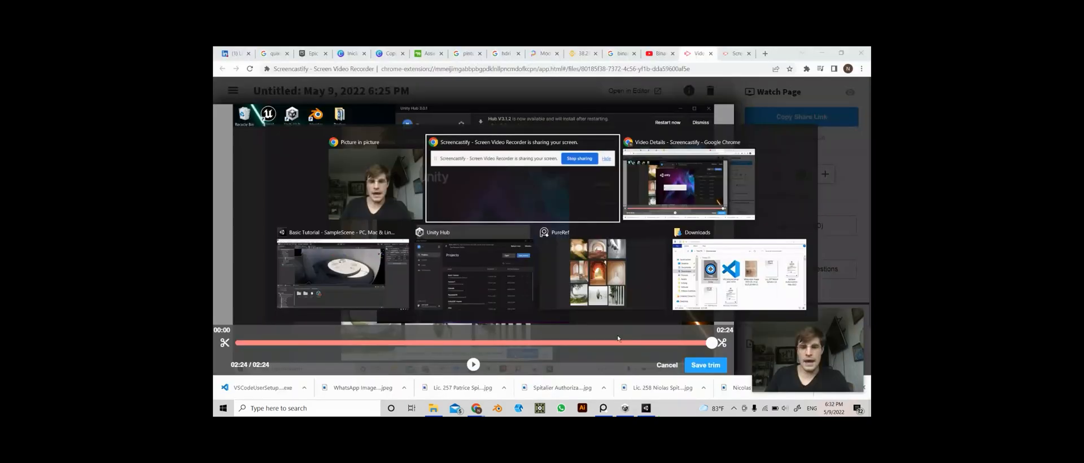
Switch to the Unity editor with the Basic Tutorial project and examine the sample scene's circular room from outside and inside
{"action": "left_click", "coordinate": [361, 276]}
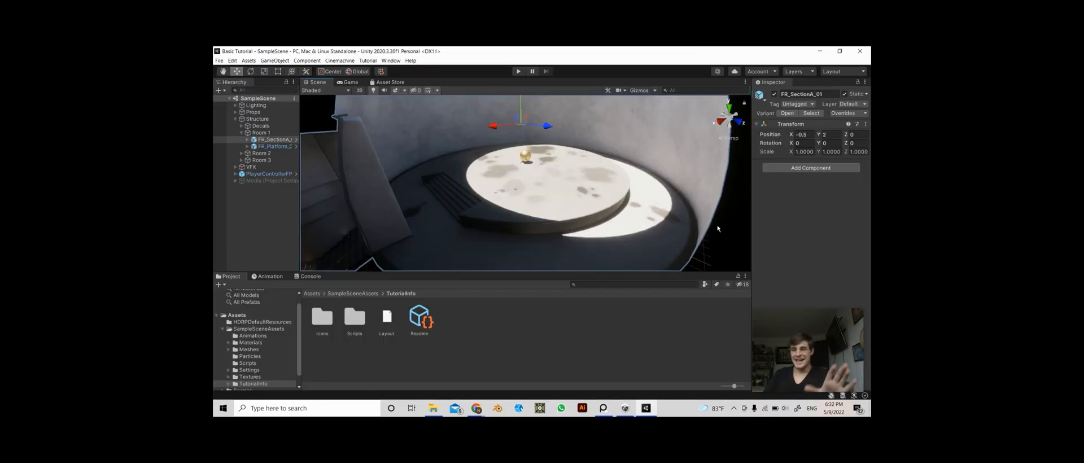
{"action": "scroll", "coordinate": [707, 228], "scroll_direction": "down", "scroll_amount": 10}
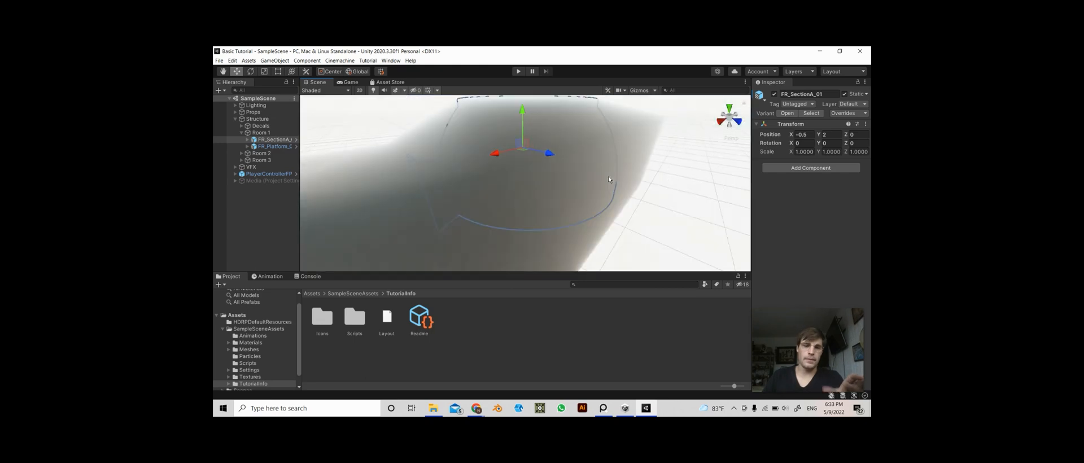
{"action": "right_click_drag", "start_coordinate": [591, 195], "coordinate": [421, 196]}
{"action": "scroll", "coordinate": [486, 210], "scroll_direction": "down", "scroll_amount": 5}
{"action": "mouse_move", "coordinate": [487, 210]}
{"action": "middle_mouse_down"}
{"action": "mouse_move", "coordinate": [380, 201]}
{"action": "mouse_move", "coordinate": [475, 227]}
{"action": "mouse_move", "coordinate": [730, 266]}
{"action": "mouse_move", "coordinate": [479, 211]}
{"action": "mouse_move", "coordinate": [488, 207]}
{"action": "middle_mouse_up"}
{"action": "scroll", "coordinate": [480, 208], "scroll_direction": "up", "scroll_amount": 3}
{"action": "scroll", "coordinate": [474, 228], "scroll_direction": "up", "scroll_amount": 5}
{"action": "scroll", "coordinate": [514, 212], "scroll_direction": "down", "scroll_amount": 5}
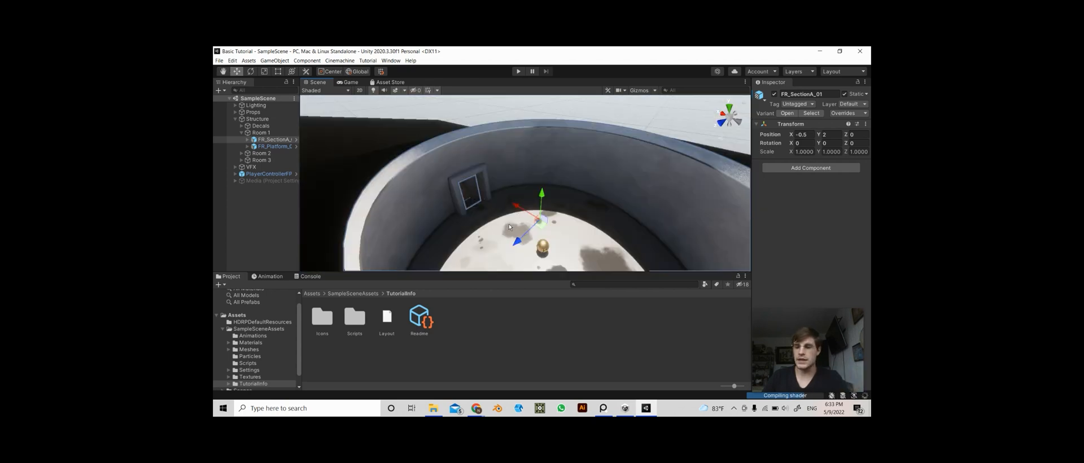
{"action": "scroll", "coordinate": [510, 227], "scroll_direction": "up", "scroll_amount": 2}
{"action": "scroll", "coordinate": [503, 236], "scroll_direction": "up", "scroll_amount": 4}
{"action": "middle_click_drag", "start_coordinate": [511, 216], "coordinate": [490, 223]}
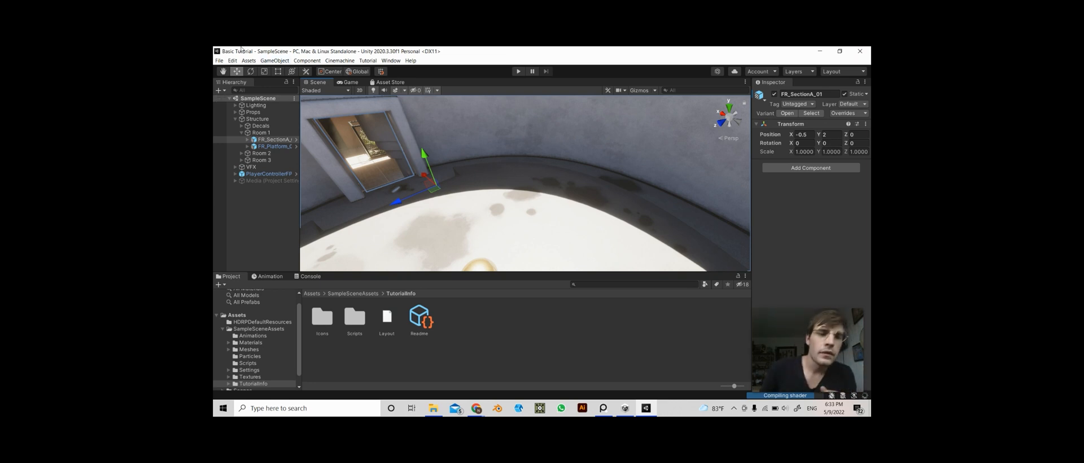
Play-test the sample scene by walking through its rooms, restart it once, try pausing, and exit Play mode
{"action": "left_click", "coordinate": [522, 72]}
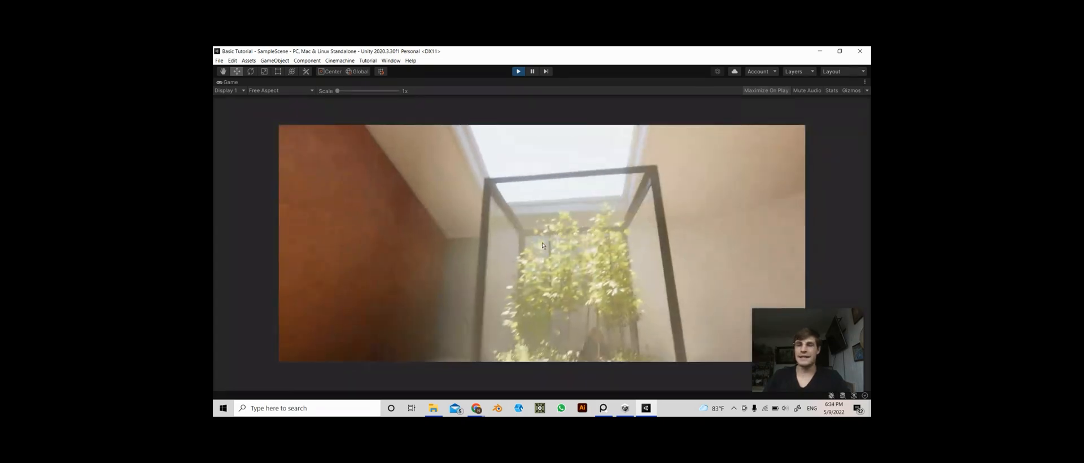
{"action": "left_click", "coordinate": [517, 72]}
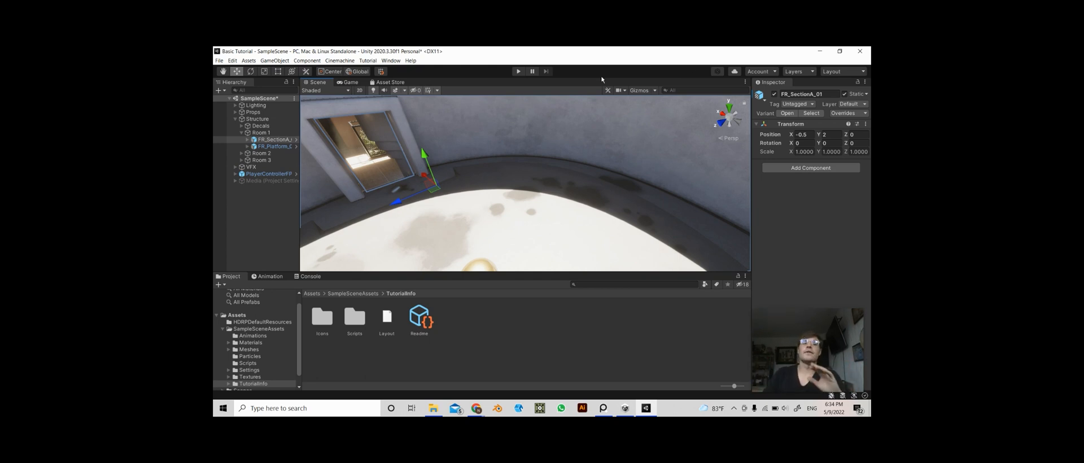
{"action": "left_click", "coordinate": [519, 71]}
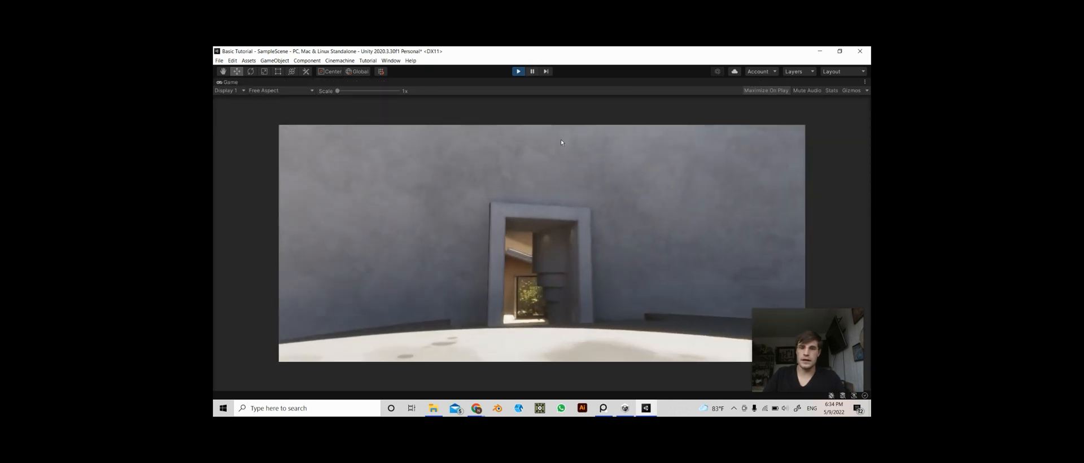
{"action": "left_click", "coordinate": [533, 71]}
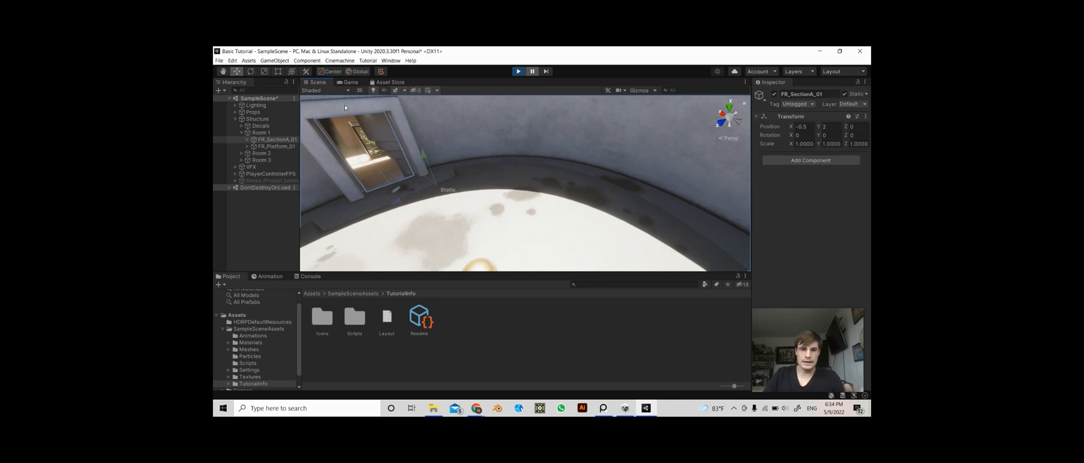
{"action": "left_click", "coordinate": [532, 72]}
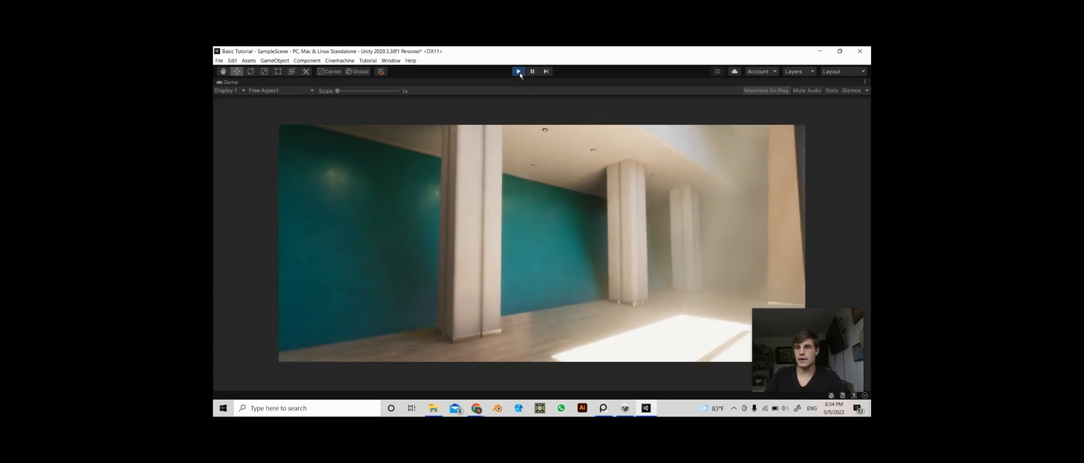
{"action": "left_click", "coordinate": [532, 72]}
{"action": "left_click", "coordinate": [518, 72]}
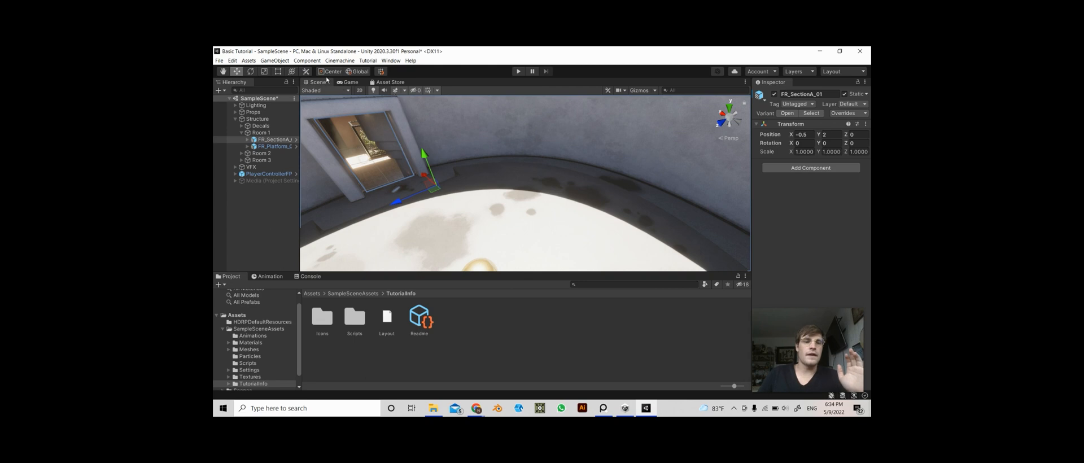
Look at the Game and Asset Store views and return to the Scene view
{"action": "left_click", "coordinate": [350, 82]}
{"action": "left_click", "coordinate": [372, 82]}
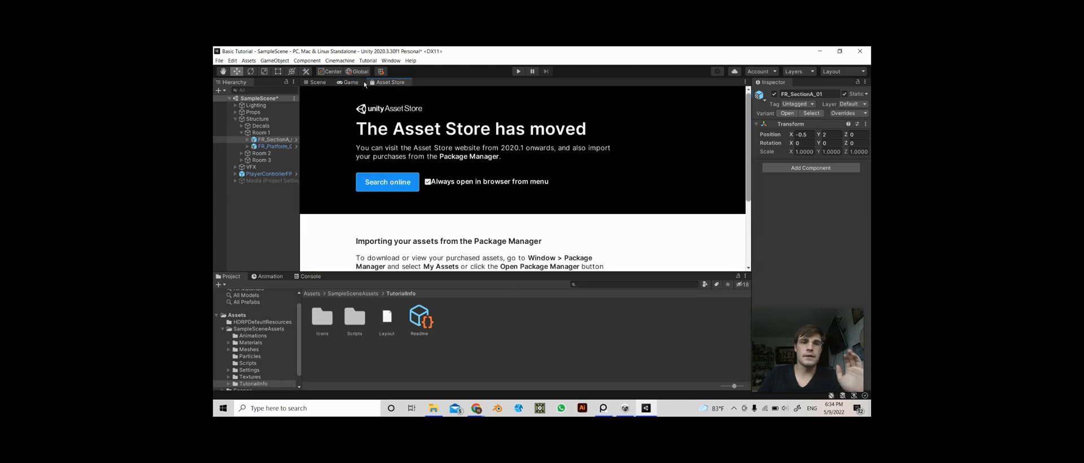
{"action": "left_click", "coordinate": [315, 83]}
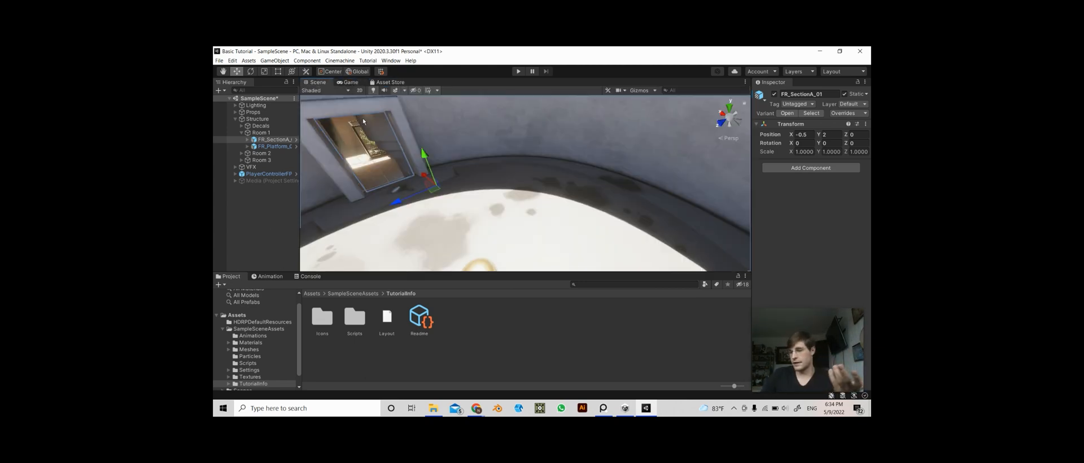
Try raising the golden ball on the platform to a Y position of about 6.75, and undo the move
{"action": "scroll", "coordinate": [517, 231], "scroll_direction": "down", "scroll_amount": 15}
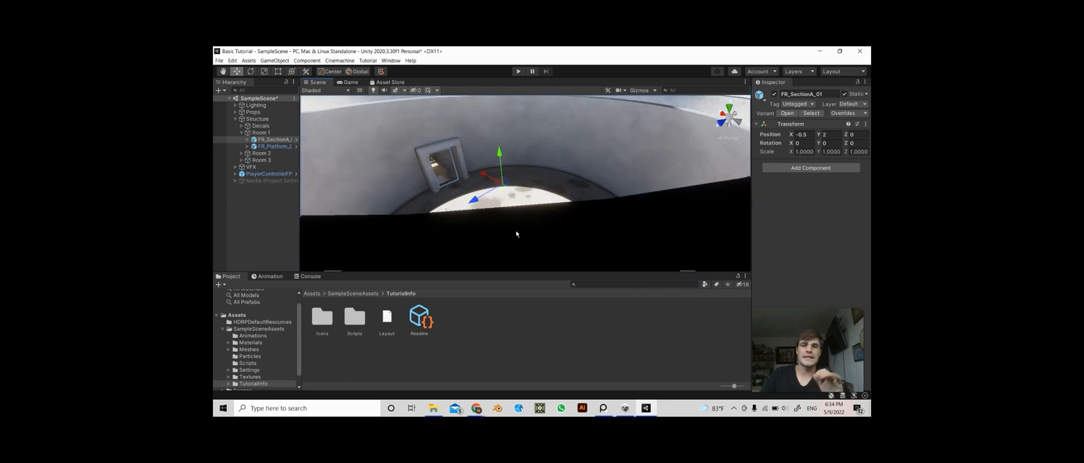
{"action": "right_click_drag", "start_coordinate": [547, 187], "coordinate": [551, 213]}
{"action": "scroll", "coordinate": [551, 213], "scroll_direction": "up", "scroll_amount": 5}
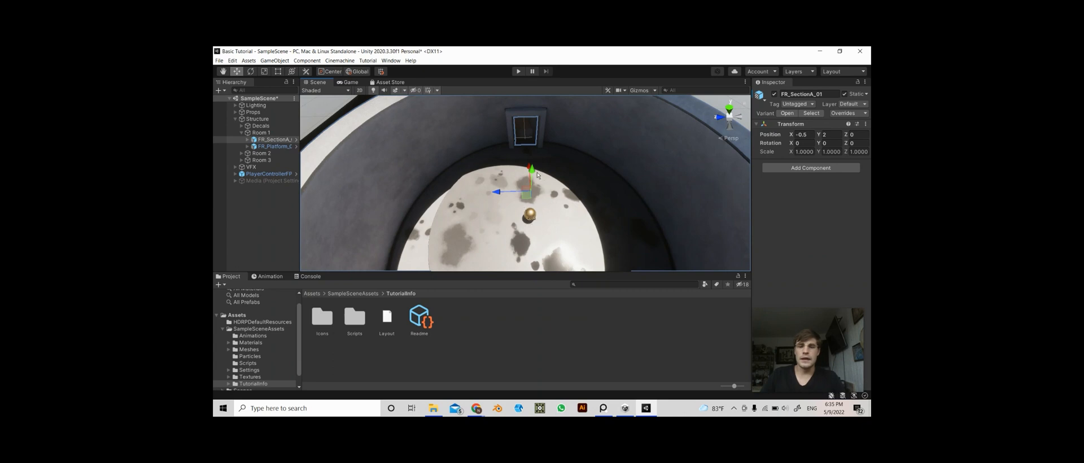
{"action": "left_click", "coordinate": [529, 214]}
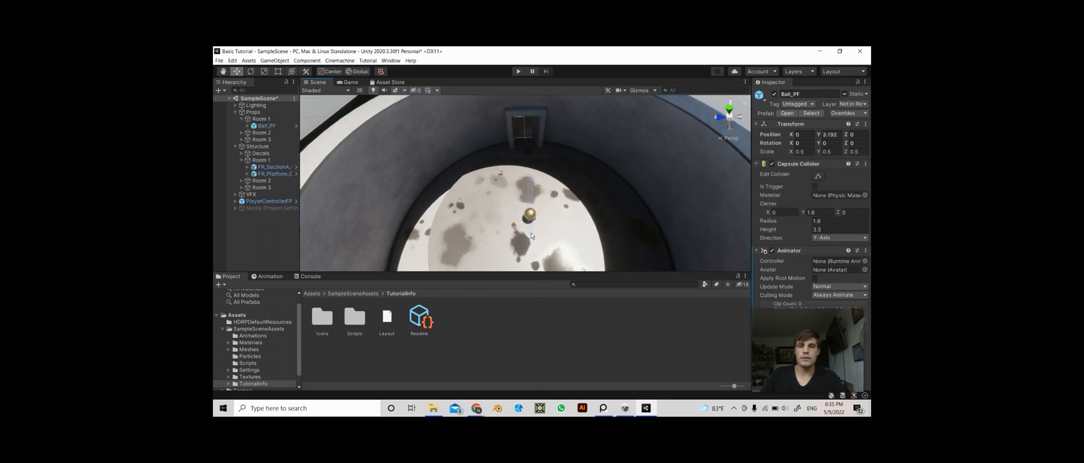
{"action": "left_click_drag", "start_coordinate": [529, 189], "coordinate": [538, 221]}
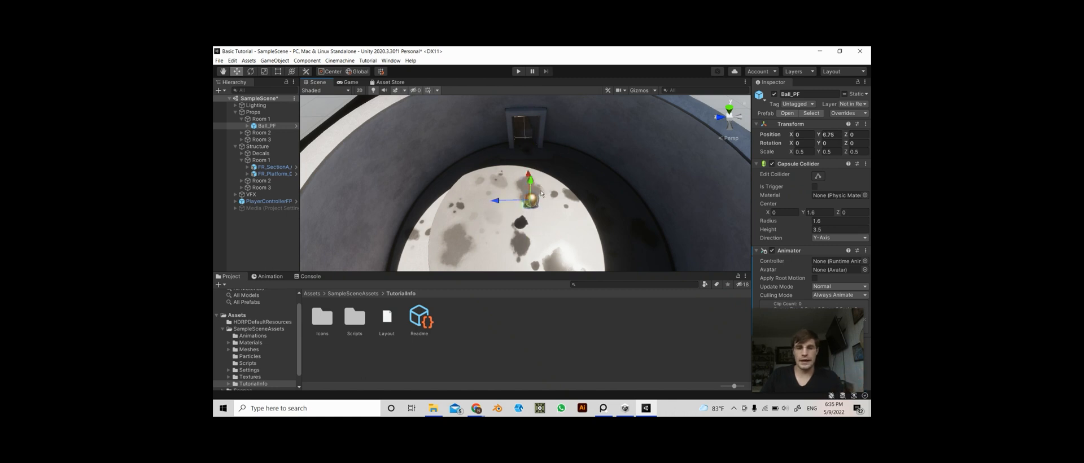
{"action": "key", "text": "ctrl+z"}
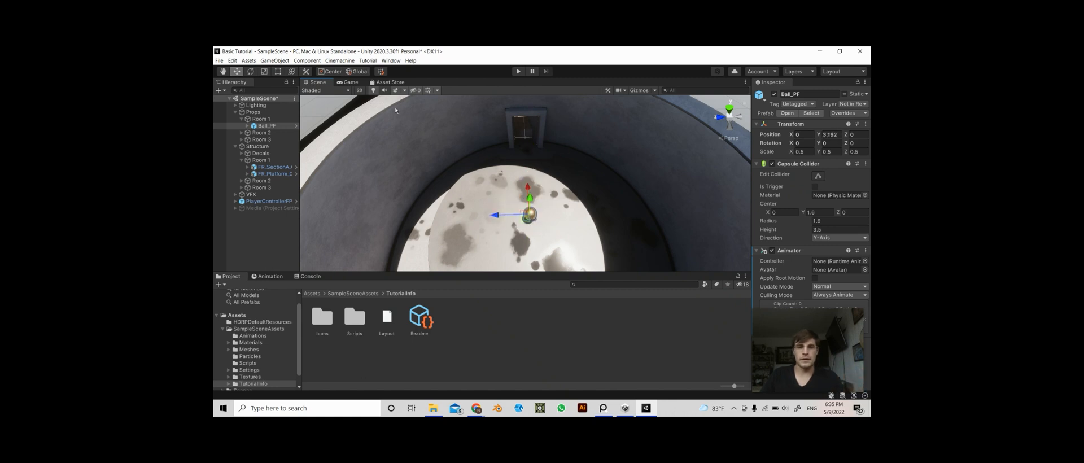
Pan the Scene view away from the room with the Hand tool and frame the ball again
{"action": "left_click", "coordinate": [222, 73]}
{"action": "left_click_drag", "start_coordinate": [424, 150], "coordinate": [609, 141]}
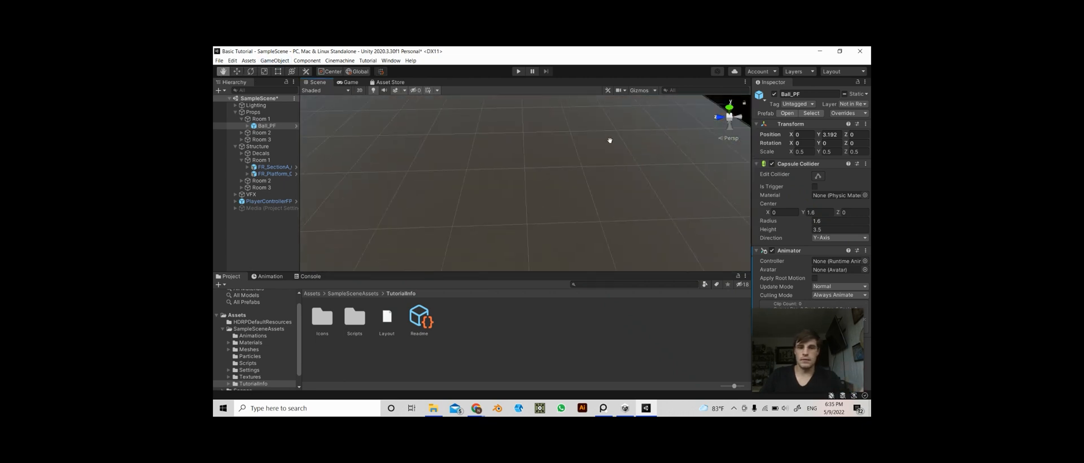
{"action": "key", "text": "f"}
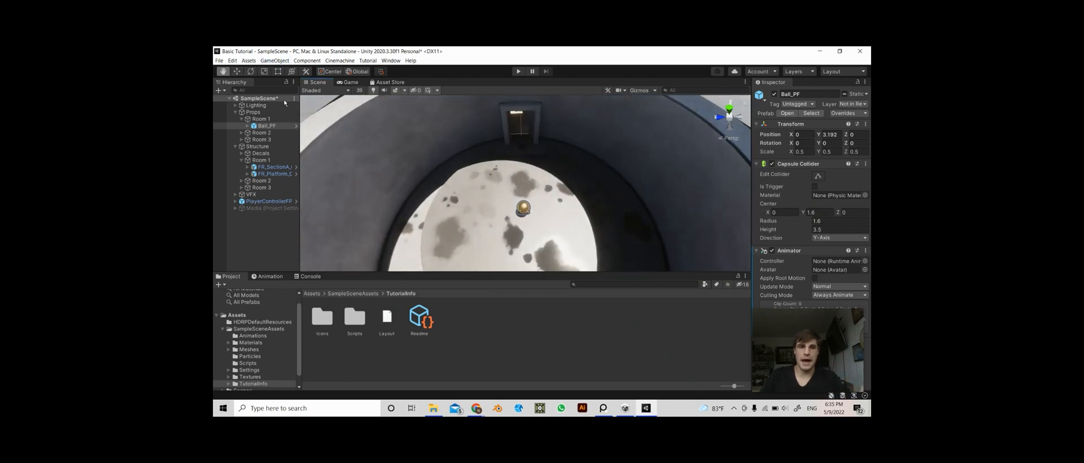
Rotate the ball to about -20.93° around Y, activate the Rect tool and set the handle orientation to Local
{"action": "left_click", "coordinate": [251, 71]}
{"action": "left_click_drag", "start_coordinate": [500, 236], "coordinate": [523, 247]}
{"action": "left_click", "coordinate": [277, 71]}
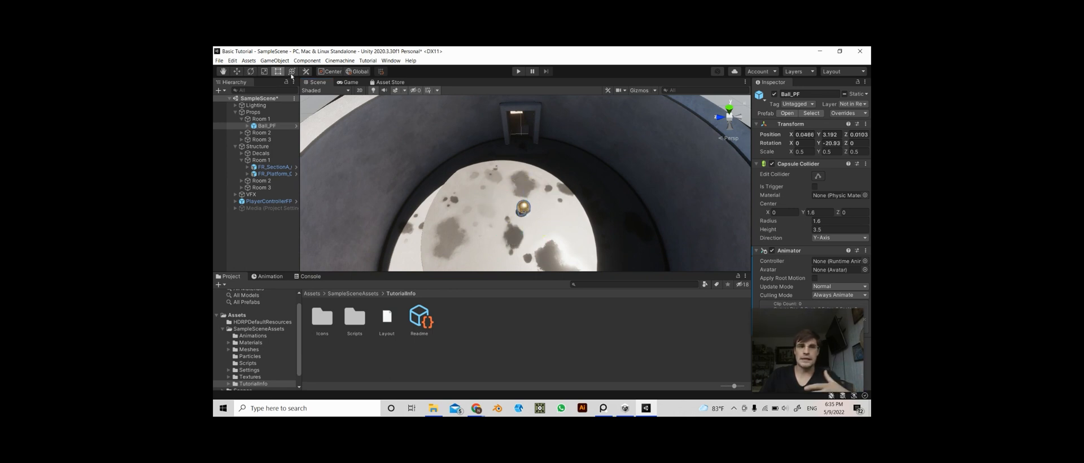
{"action": "left_click", "coordinate": [356, 71]}
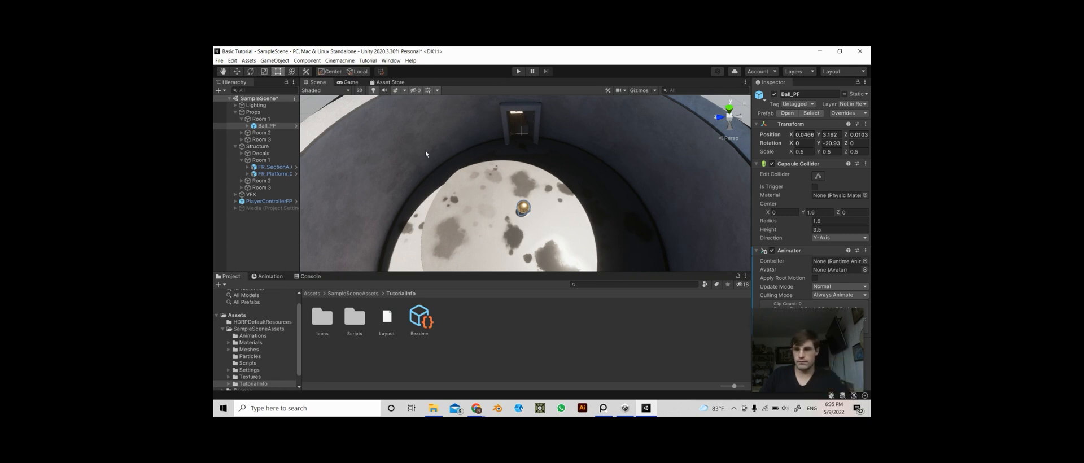
Examine the ball close up from a low angle, deselecting it and selecting it again
{"action": "scroll", "coordinate": [528, 225], "scroll_direction": "down", "scroll_amount": 3}
{"action": "scroll", "coordinate": [528, 226], "scroll_direction": "up", "scroll_amount": 7}
{"action": "left_click", "coordinate": [551, 199]}
{"action": "scroll", "coordinate": [551, 197], "scroll_direction": "down", "scroll_amount": 5}
{"action": "right_click_drag", "start_coordinate": [551, 197], "coordinate": [580, 154]}
{"action": "middle_click_drag", "start_coordinate": [581, 154], "coordinate": [591, 142]}
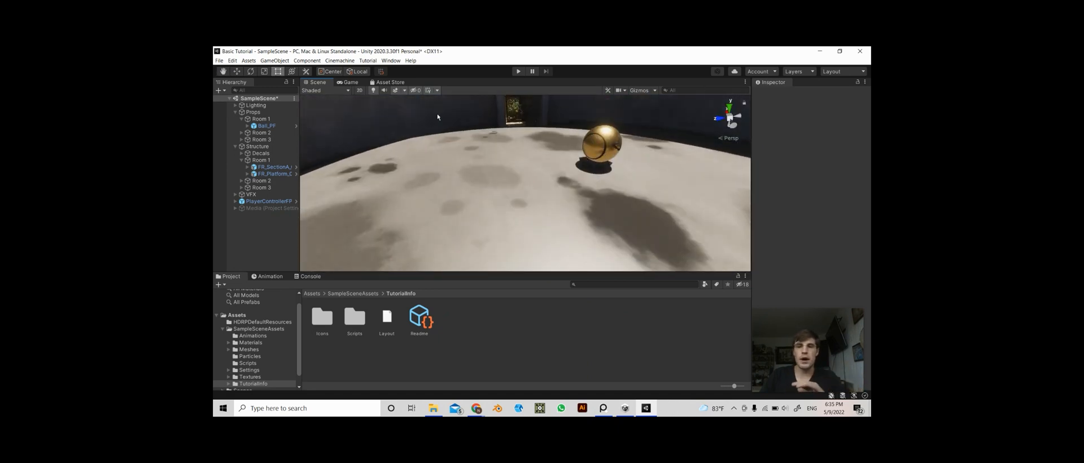
{"action": "left_click", "coordinate": [602, 144]}
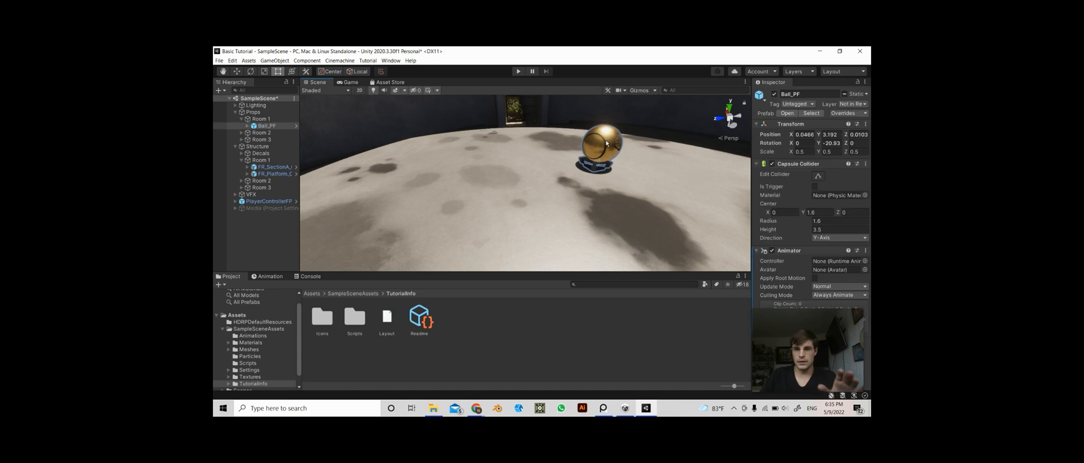
Practise losing sight of the ball, framing it again, and viewing it from near and far
{"action": "scroll", "coordinate": [603, 146], "scroll_direction": "down", "scroll_amount": 5}
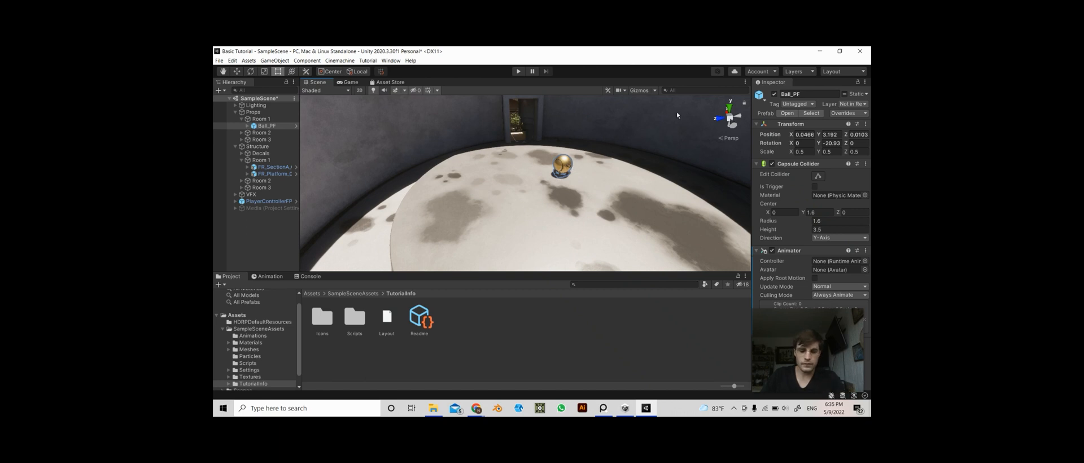
{"action": "scroll", "coordinate": [579, 199], "scroll_direction": "down", "scroll_amount": 10}
{"action": "scroll", "coordinate": [582, 206], "scroll_direction": "down", "scroll_amount": 5}
{"action": "middle_click_drag", "start_coordinate": [631, 235], "coordinate": [482, 180]}
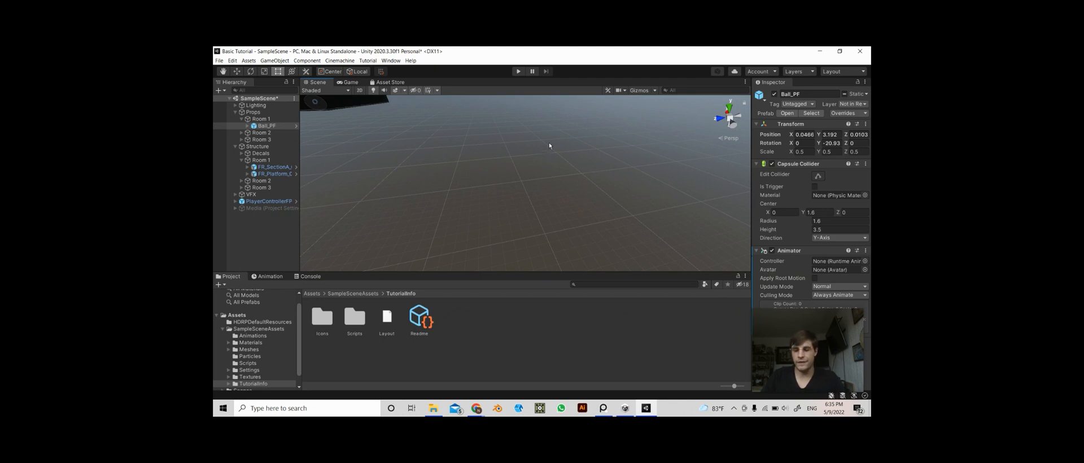
{"action": "key", "text": "f"}
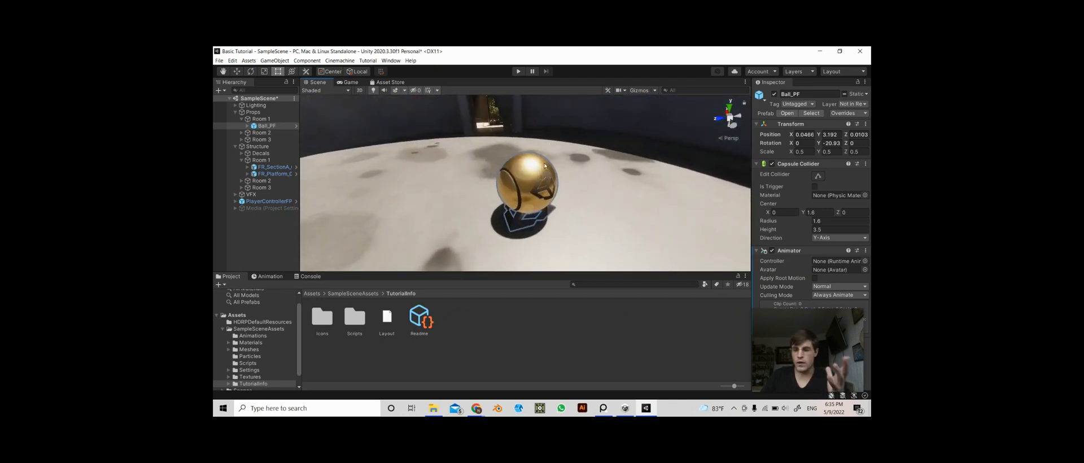
{"action": "scroll", "coordinate": [546, 201], "scroll_direction": "up", "scroll_amount": 3}
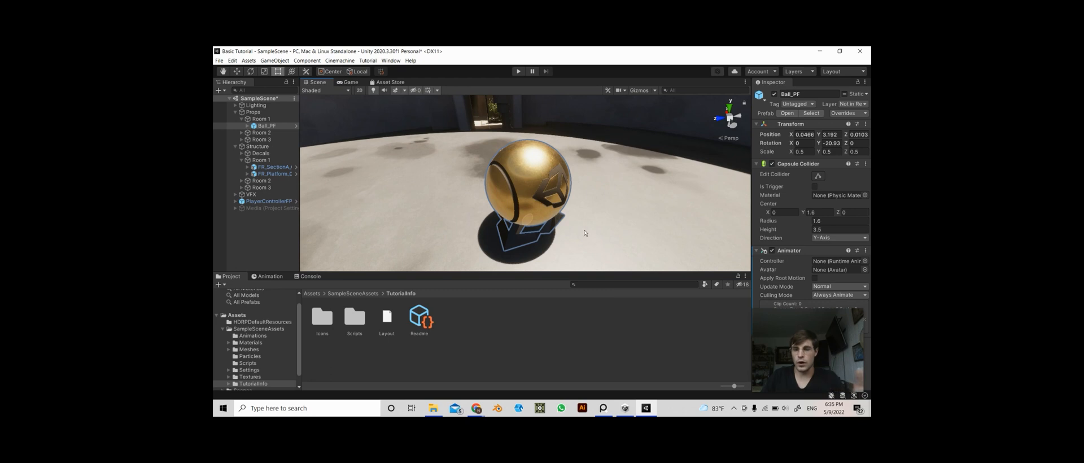
{"action": "scroll", "coordinate": [584, 221], "scroll_direction": "down", "scroll_amount": 4}
{"action": "scroll", "coordinate": [564, 209], "scroll_direction": "down", "scroll_amount": 5}
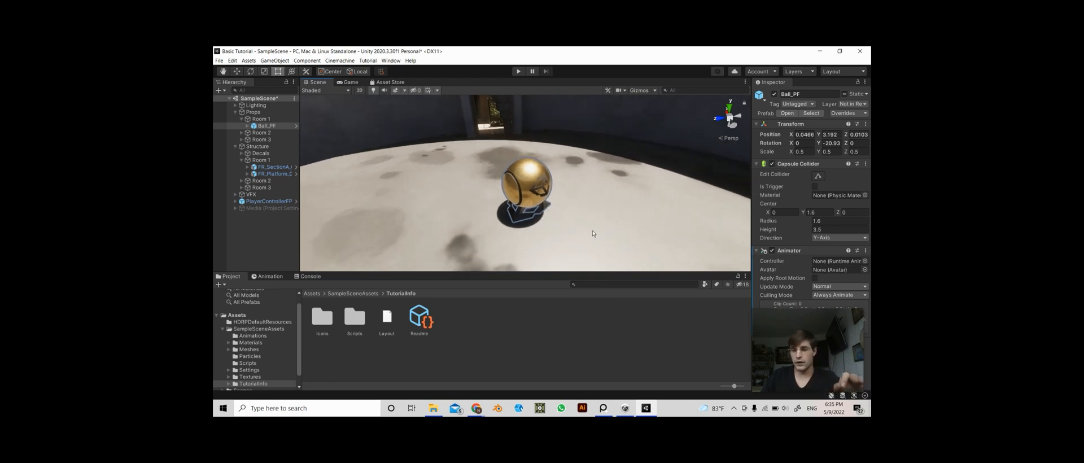
{"action": "scroll", "coordinate": [542, 197], "scroll_direction": "down", "scroll_amount": 5}
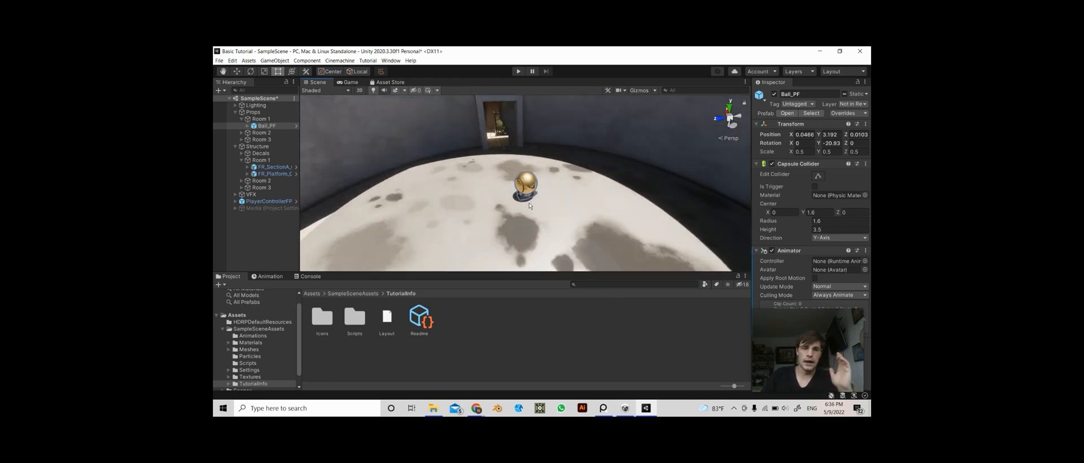
{"action": "middle_click_drag", "start_coordinate": [472, 207], "coordinate": [459, 250]}
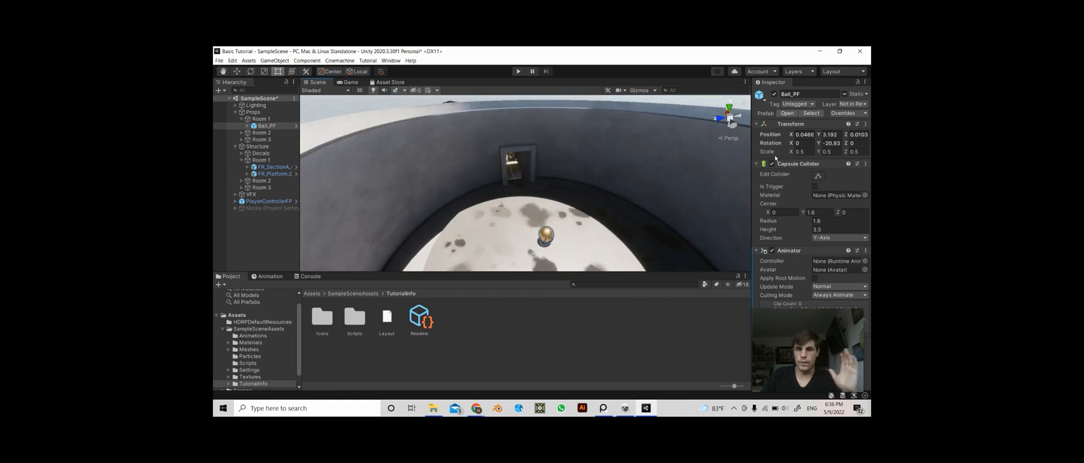
Compare the Game, Asset Store and Scene views, finishing in the Scene view
{"action": "left_click", "coordinate": [350, 82]}
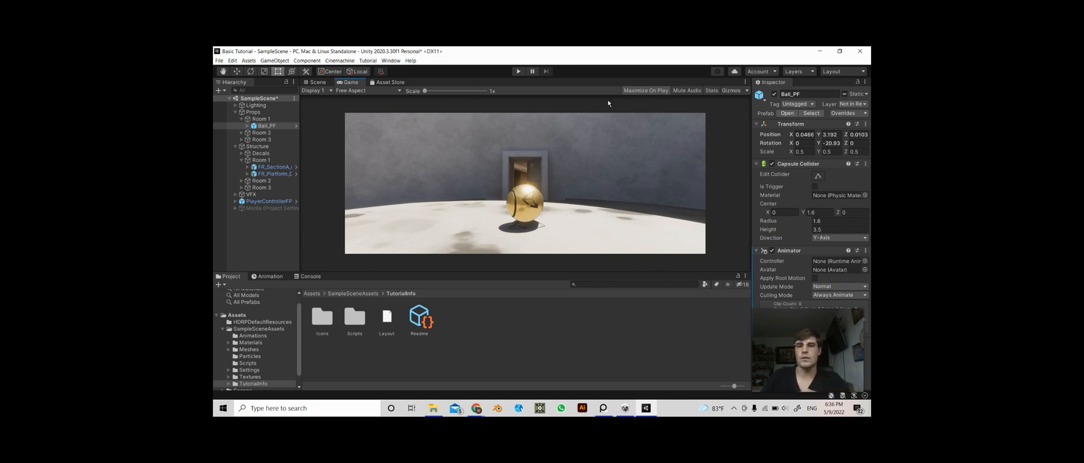
{"action": "left_click", "coordinate": [399, 83]}
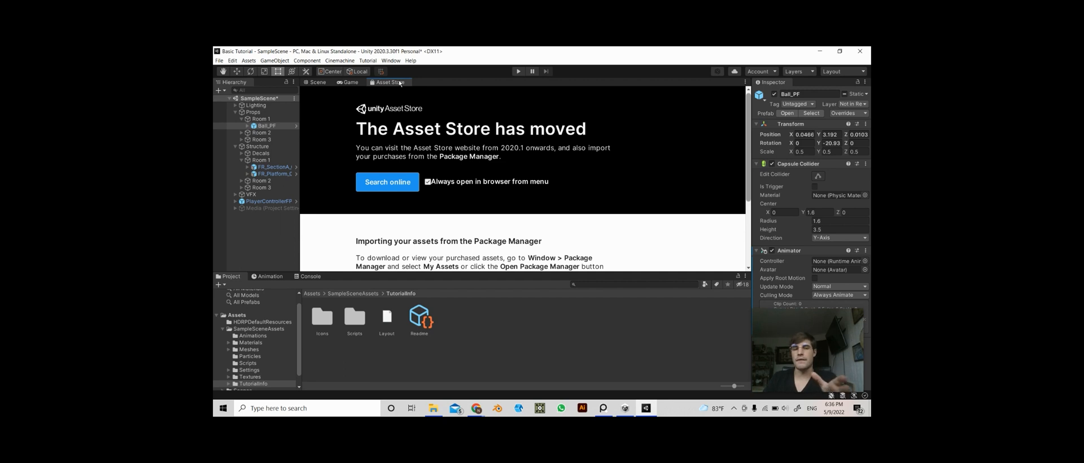
{"action": "left_click", "coordinate": [318, 83]}
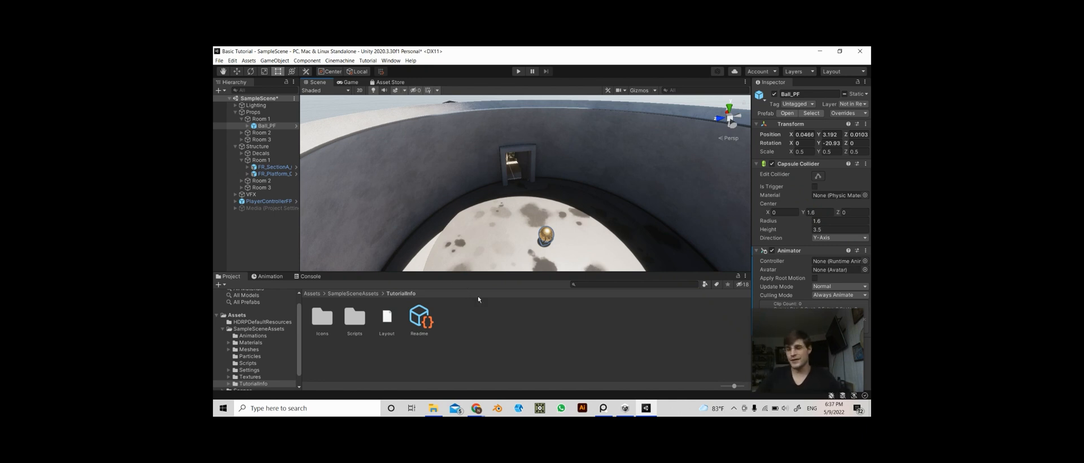
{"action": "left_click", "coordinate": [393, 82]}
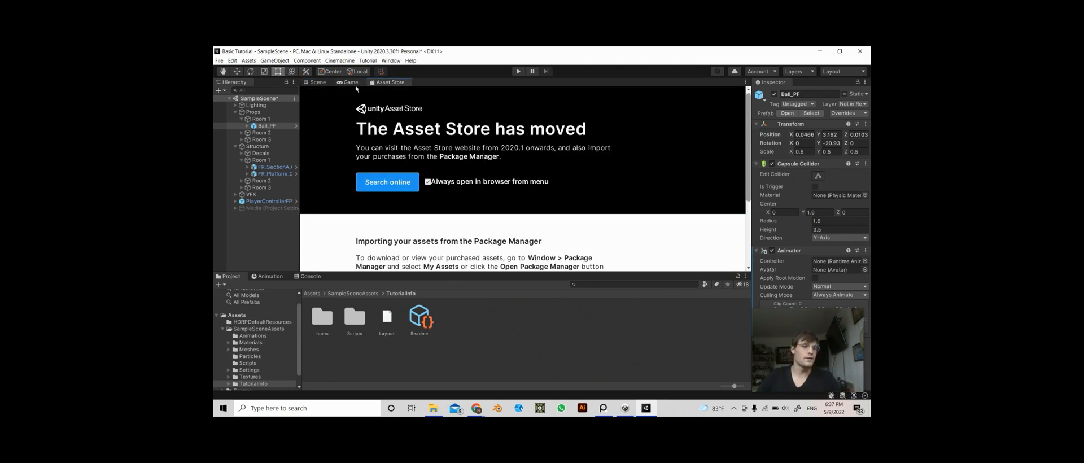
{"action": "left_click", "coordinate": [318, 82]}
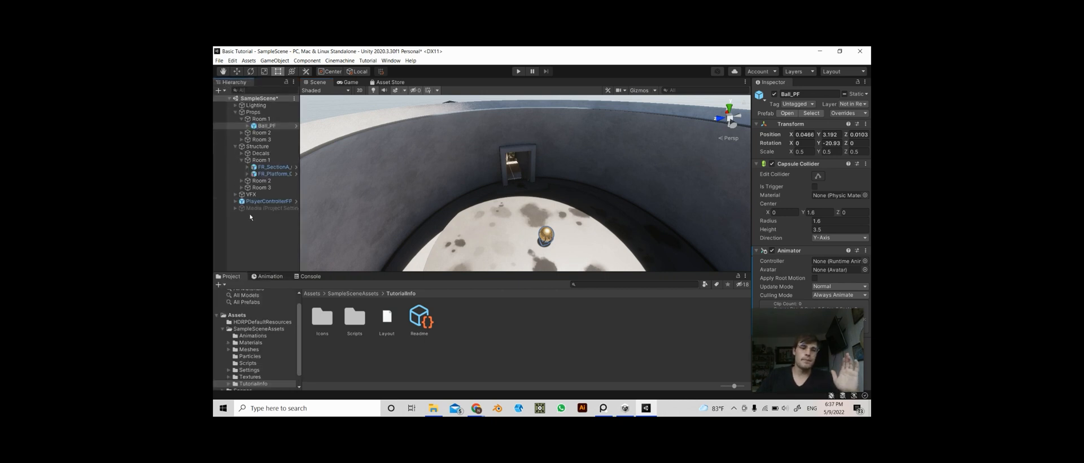
Explore how Hierarchy entries relate to scene objects by selecting Props, Room 3, the golden ball and a part of the room
{"action": "left_click", "coordinate": [251, 112]}
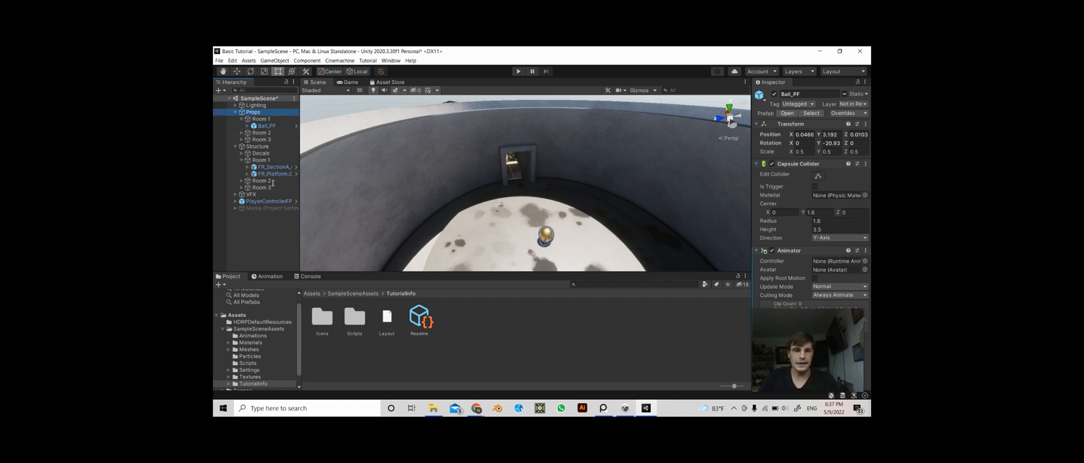
{"action": "right_click", "coordinate": [244, 79]}
{"action": "left_click", "coordinate": [254, 220]}
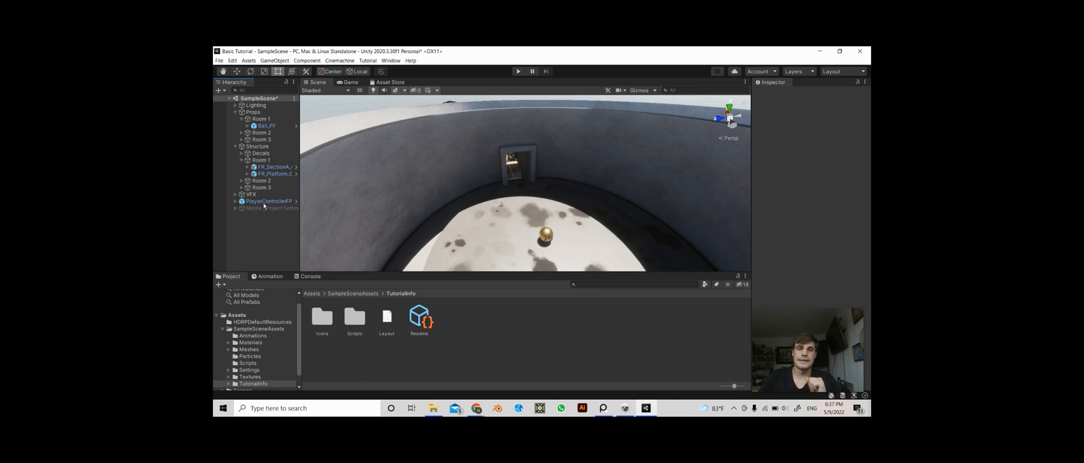
{"action": "left_click", "coordinate": [261, 188]}
{"action": "left_click", "coordinate": [546, 236]}
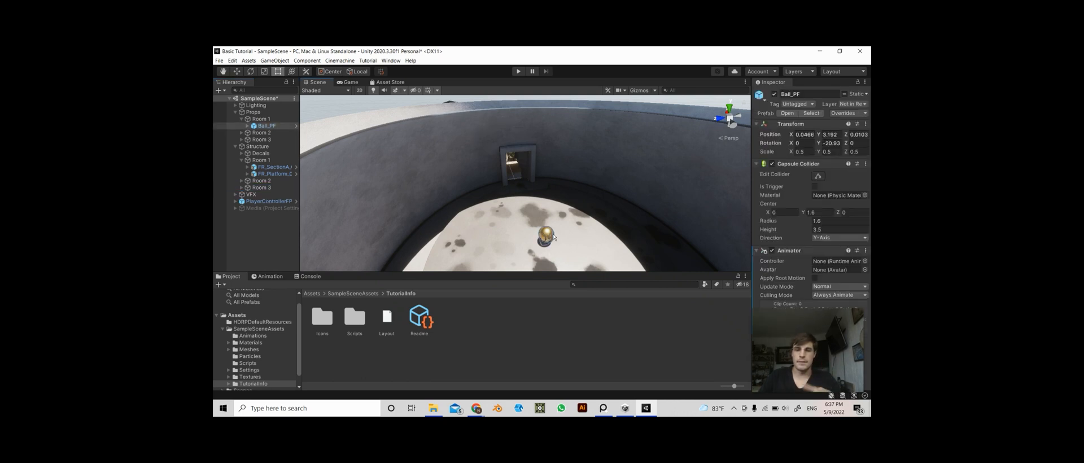
{"action": "left_click", "coordinate": [443, 133]}
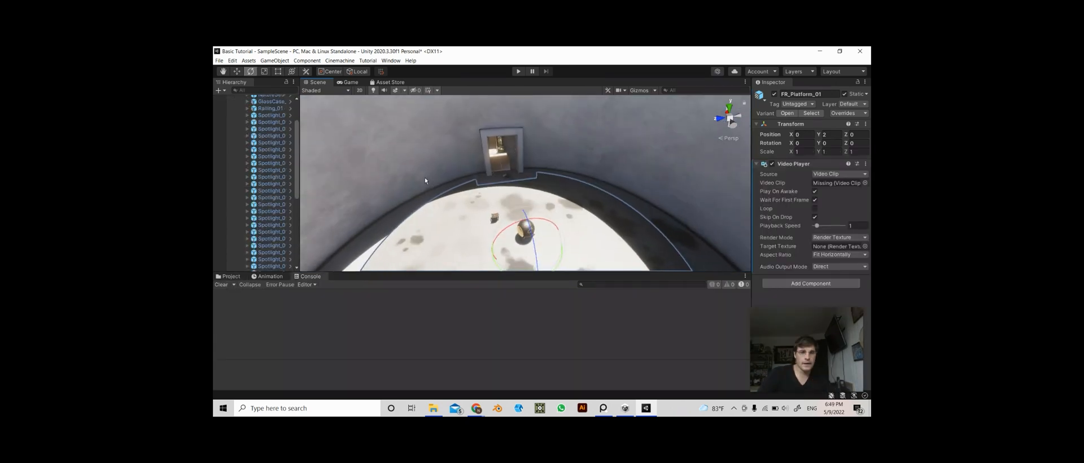
Select the circular wall section FR_SectionA_01 and collapse the Room 2 group under Props in the Hierarchy
{"action": "scroll", "coordinate": [425, 181], "scroll_direction": "down", "scroll_amount": 3}
{"action": "left_click", "coordinate": [419, 159]}
{"action": "scroll", "coordinate": [263, 144], "scroll_direction": "up", "scroll_amount": 10}
{"action": "scroll", "coordinate": [270, 144], "scroll_direction": "up", "scroll_amount": 2}
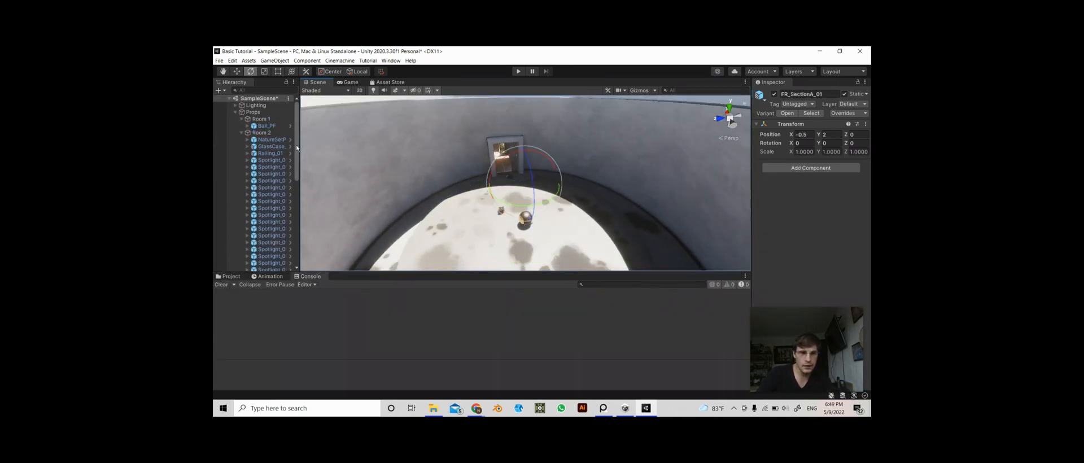
{"action": "left_click", "coordinate": [242, 133]}
{"action": "left_click", "coordinate": [499, 166]}
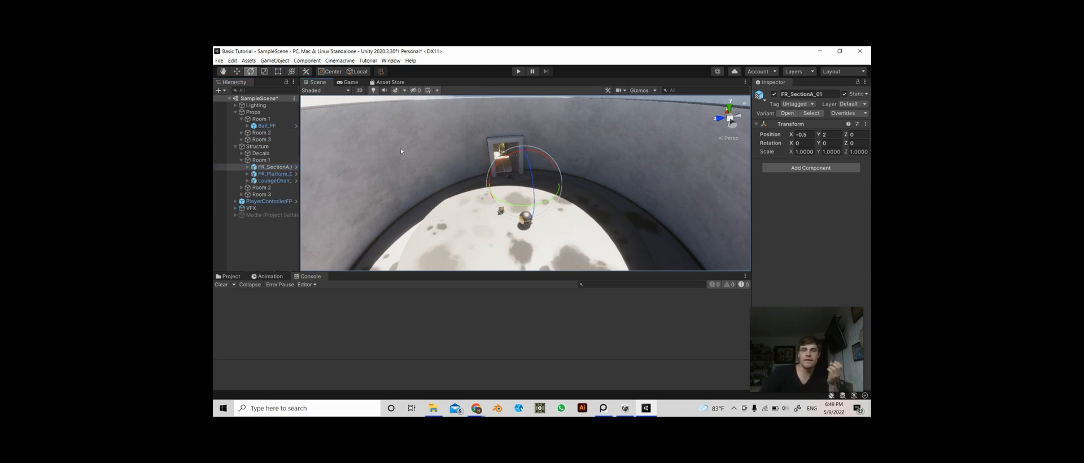
Select the ball and move Ball_PF out of its Room 1 parent so it sits directly under Props
{"action": "left_click", "coordinate": [527, 219]}
{"action": "key", "text": "f"}
{"action": "scroll", "coordinate": [512, 169], "scroll_direction": "up", "scroll_amount": 3}
{"action": "middle_click_drag", "start_coordinate": [587, 233], "coordinate": [587, 202]}
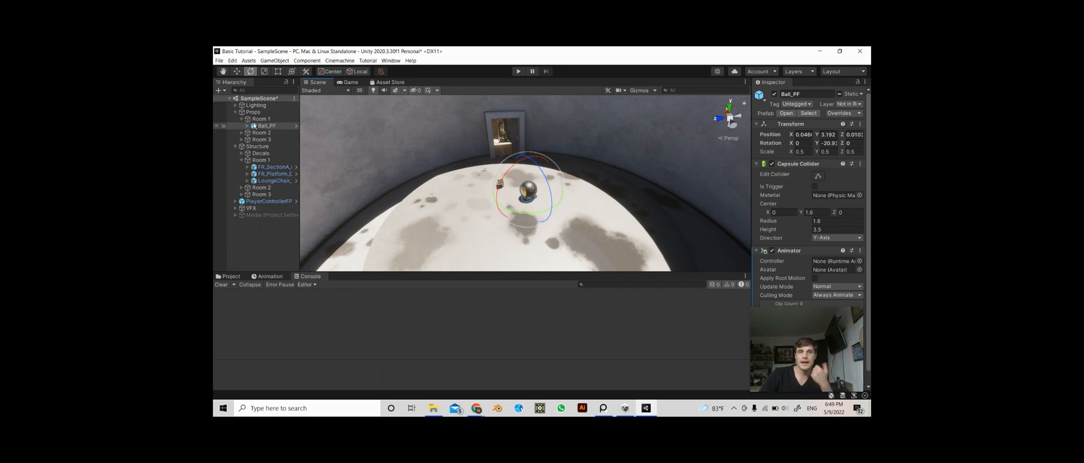
{"action": "left_click", "coordinate": [253, 126]}
{"action": "left_click", "coordinate": [258, 119]}
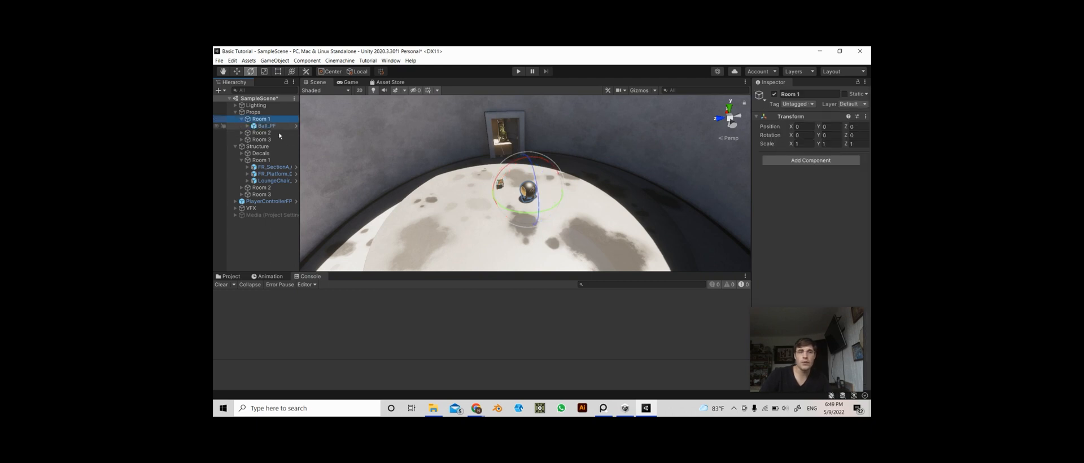
{"action": "left_click_drag", "start_coordinate": [264, 127], "coordinate": [262, 119]}
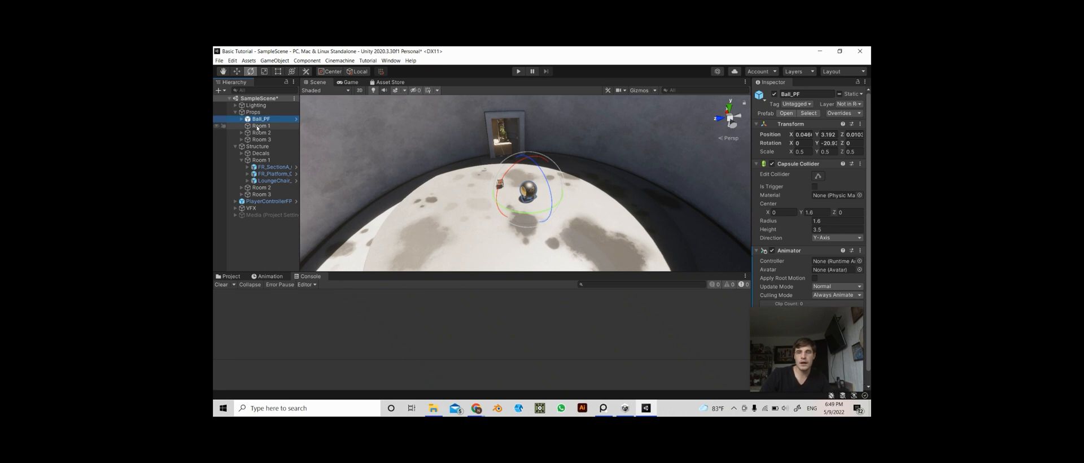
Rotate the Room 1 object under Props to about -10.57° around Y and -37.33° around X
{"action": "left_click", "coordinate": [259, 126]}
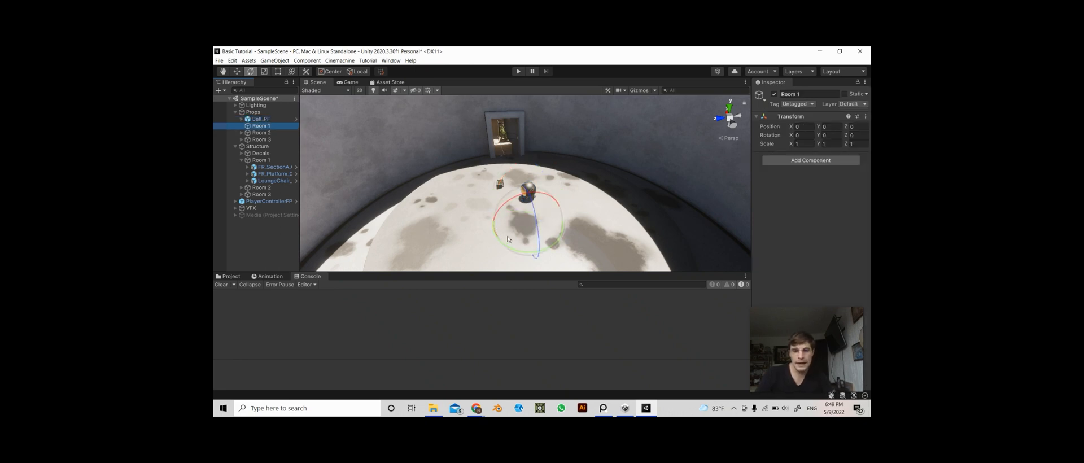
{"action": "left_click_drag", "start_coordinate": [507, 250], "coordinate": [525, 243]}
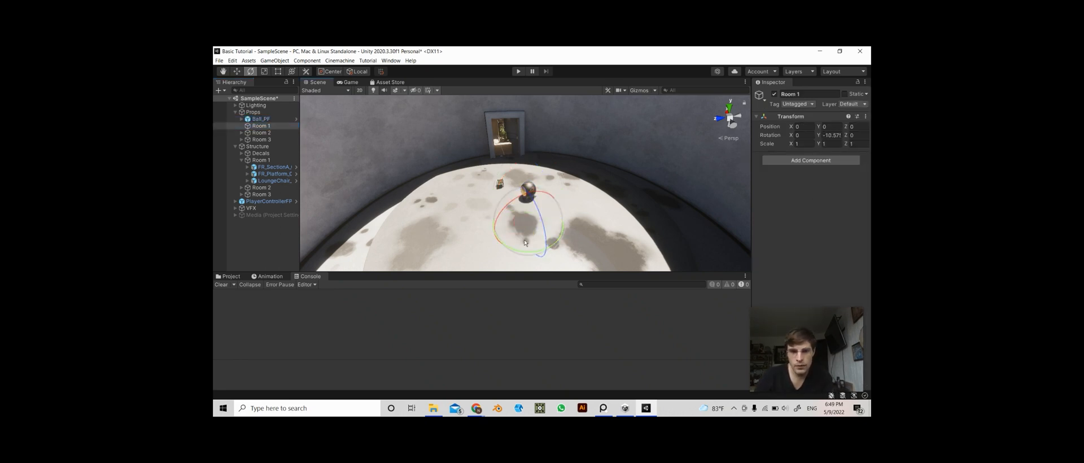
{"action": "left_click_drag", "start_coordinate": [513, 197], "coordinate": [555, 180]}
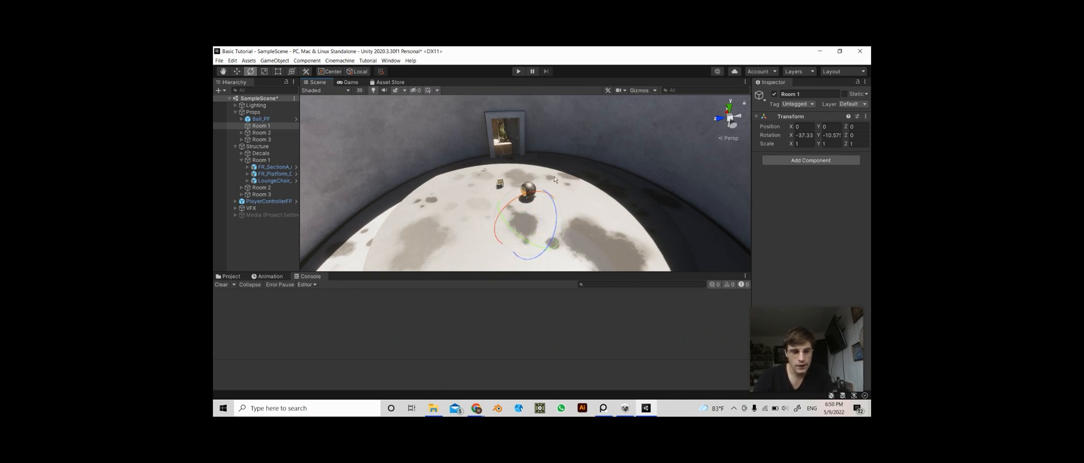
Undo Room 1's last rotation around X and move Ball_PF back inside Room 1 under Props
{"action": "key", "text": "ctrl+z"}
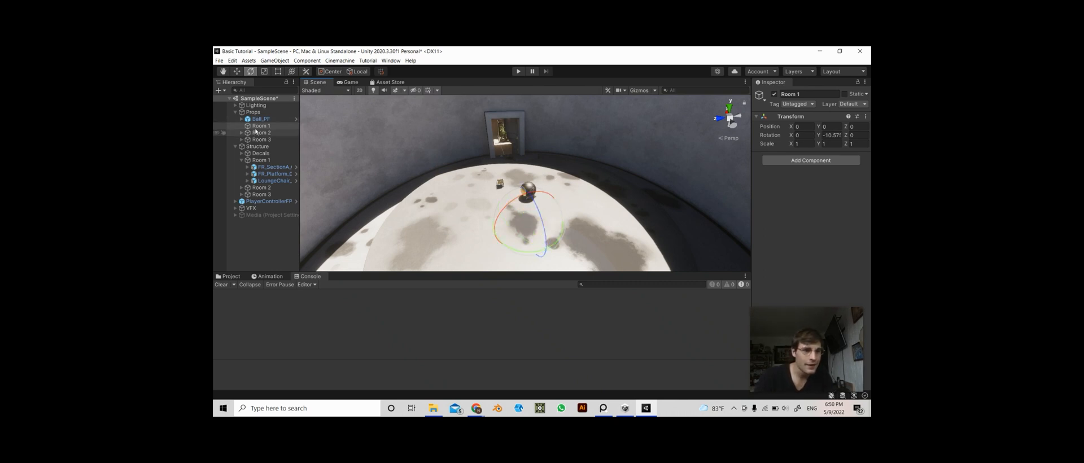
{"action": "left_click_drag", "start_coordinate": [258, 119], "coordinate": [260, 127]}
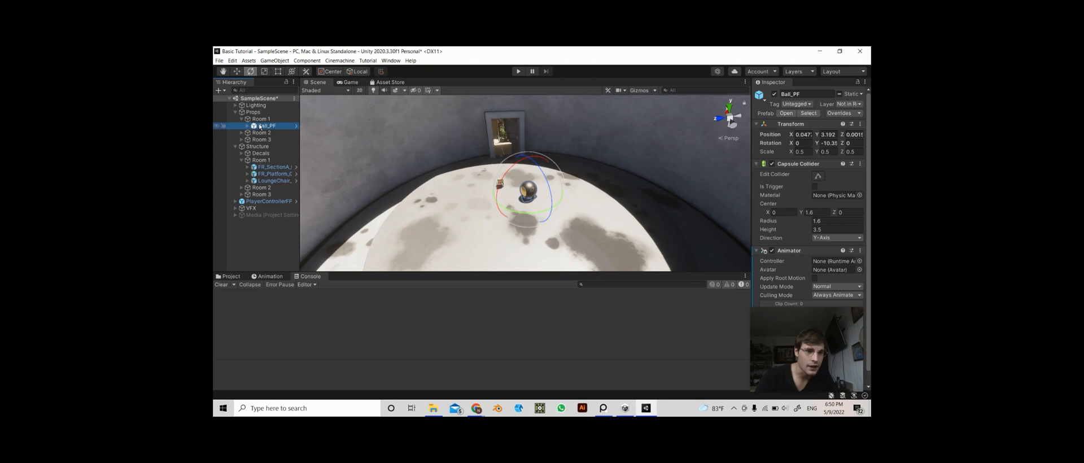
Rotate the Room 1 object under Props, with the ball as its child, to about -32.82° around Y
{"action": "left_click", "coordinate": [261, 119]}
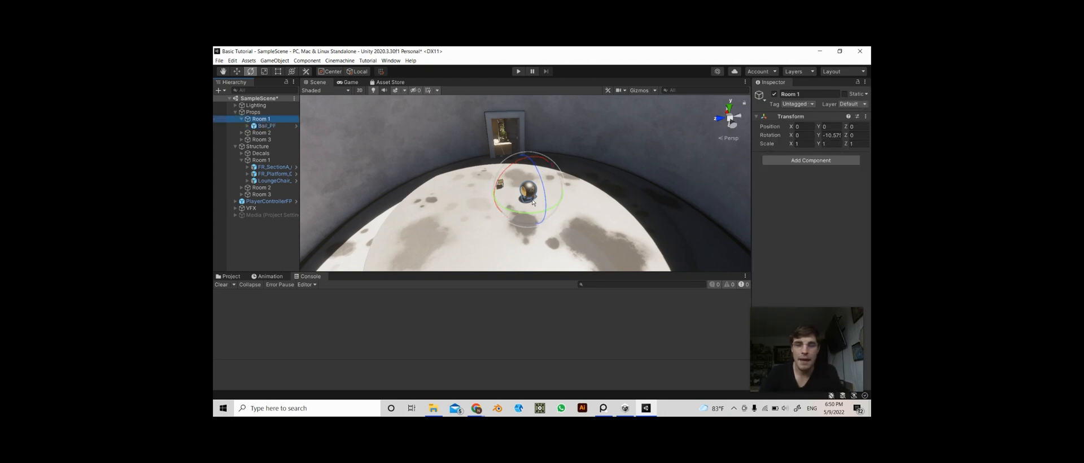
{"action": "mouse_move", "coordinate": [523, 215]}
{"action": "left_mouse_down"}
{"action": "mouse_move", "coordinate": [405, 265]}
{"action": "mouse_move", "coordinate": [590, 226]}
{"action": "mouse_move", "coordinate": [474, 229]}
{"action": "mouse_move", "coordinate": [543, 218]}
{"action": "left_mouse_up"}
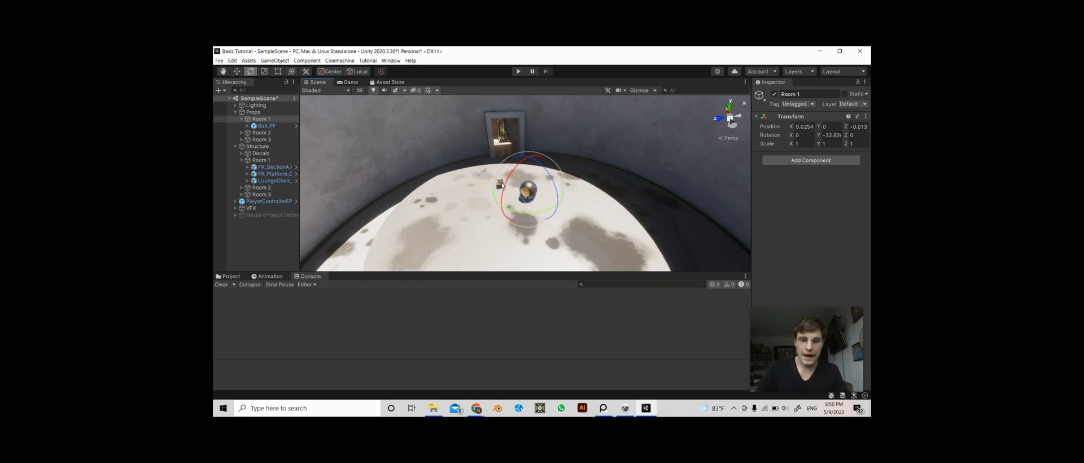
Move GlassCase_01 from Room 2 into Room 1 under Props and rotate Room 1 to about -35.44° around Y
{"action": "left_click", "coordinate": [502, 139]}
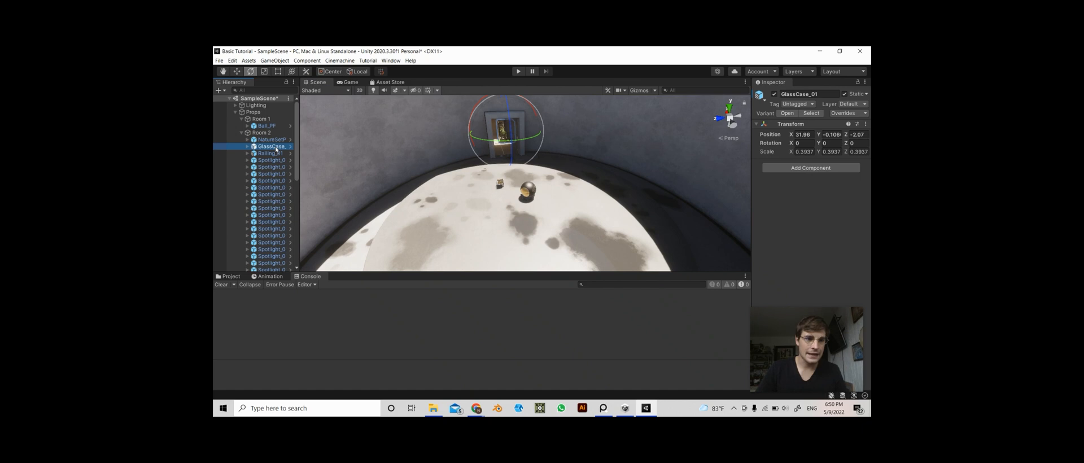
{"action": "left_click_drag", "start_coordinate": [269, 120], "coordinate": [269, 121]}
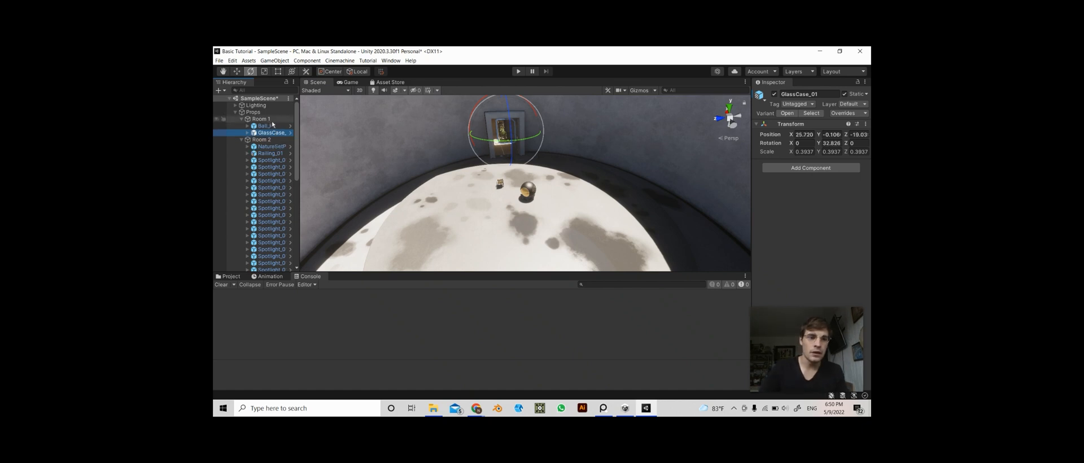
{"action": "left_click", "coordinate": [261, 119]}
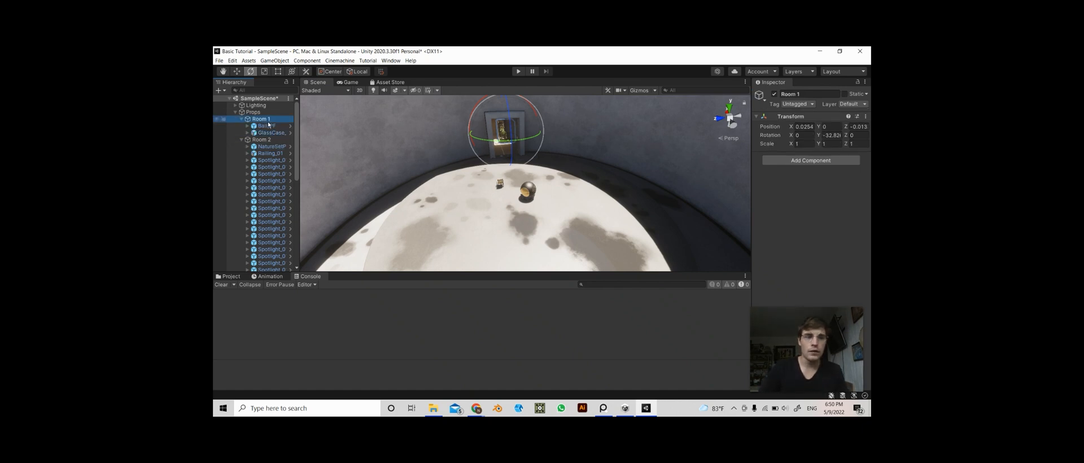
{"action": "left_click_drag", "start_coordinate": [526, 164], "coordinate": [521, 197]}
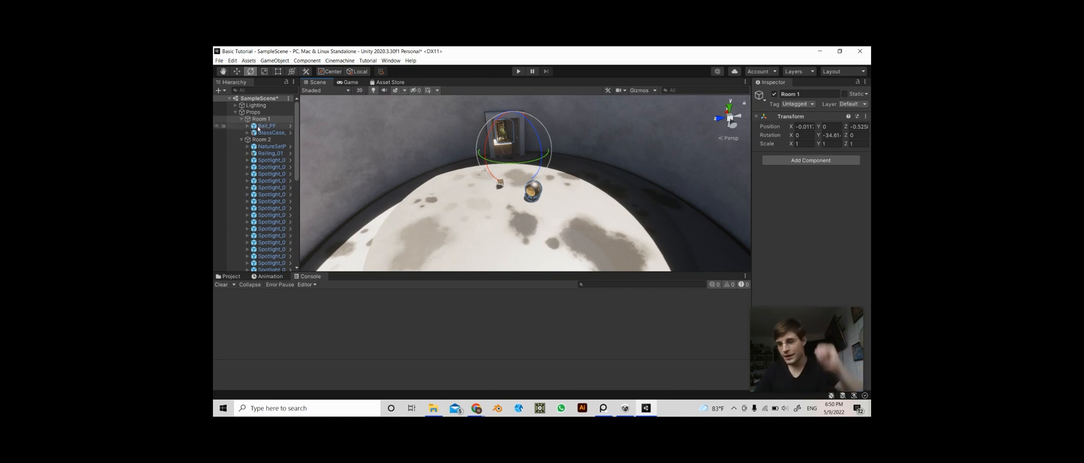
{"action": "left_click_drag", "start_coordinate": [524, 167], "coordinate": [532, 191]}
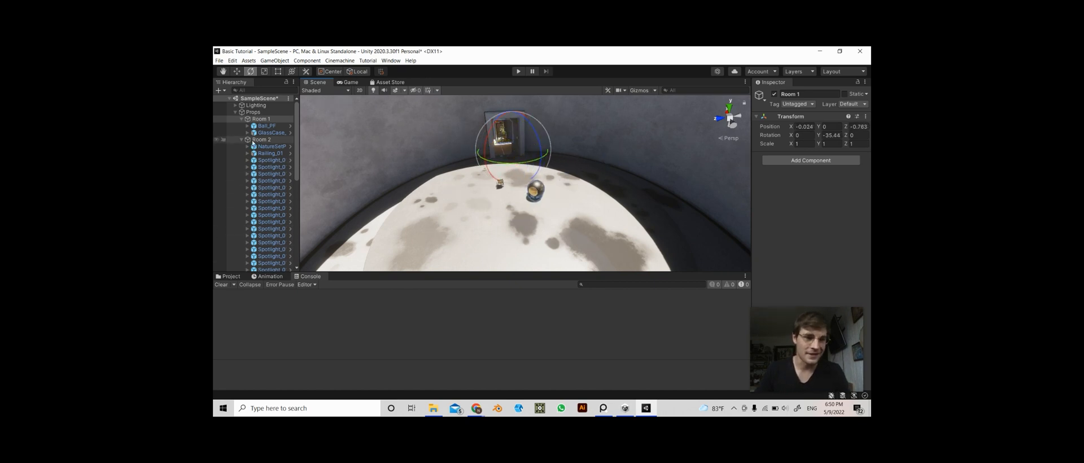
Move GlassCase_01 out of Room 1 and back into Room 2 under Props
{"action": "left_click", "coordinate": [271, 133]}
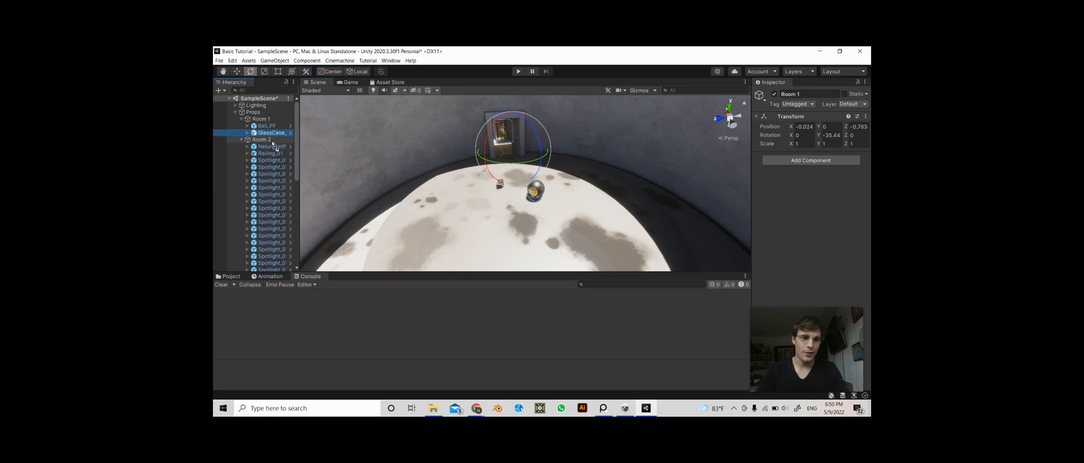
{"action": "left_click_drag", "start_coordinate": [272, 142], "coordinate": [272, 141]}
{"action": "scroll", "coordinate": [465, 193], "scroll_direction": "up", "scroll_amount": 3}
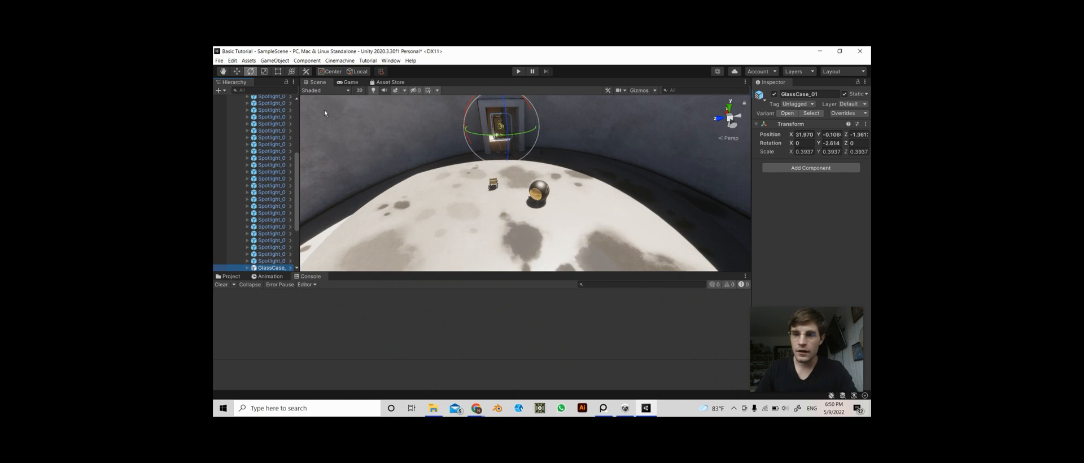
{"action": "scroll", "coordinate": [413, 146], "scroll_direction": "down", "scroll_amount": 2}
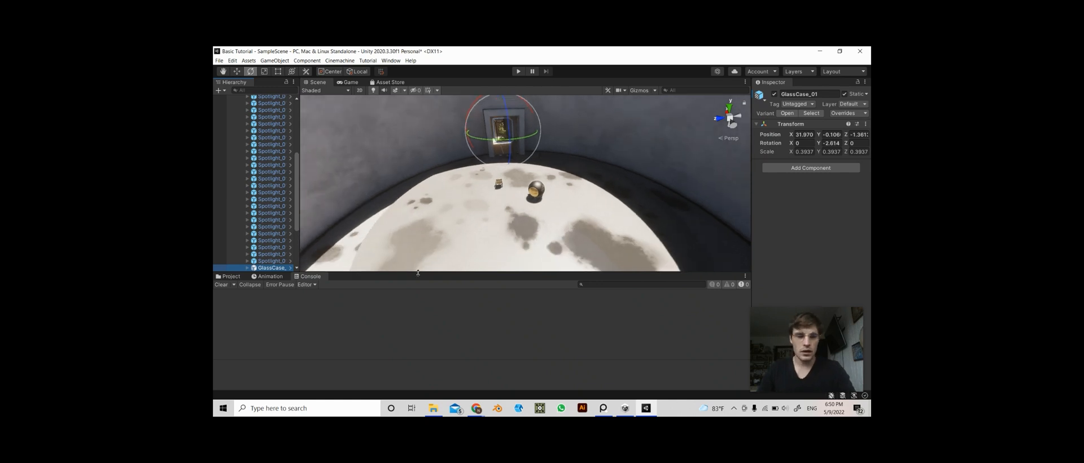
Show the project's Assets folder and look through the asset types that can be created there
{"action": "left_click", "coordinate": [231, 276]}
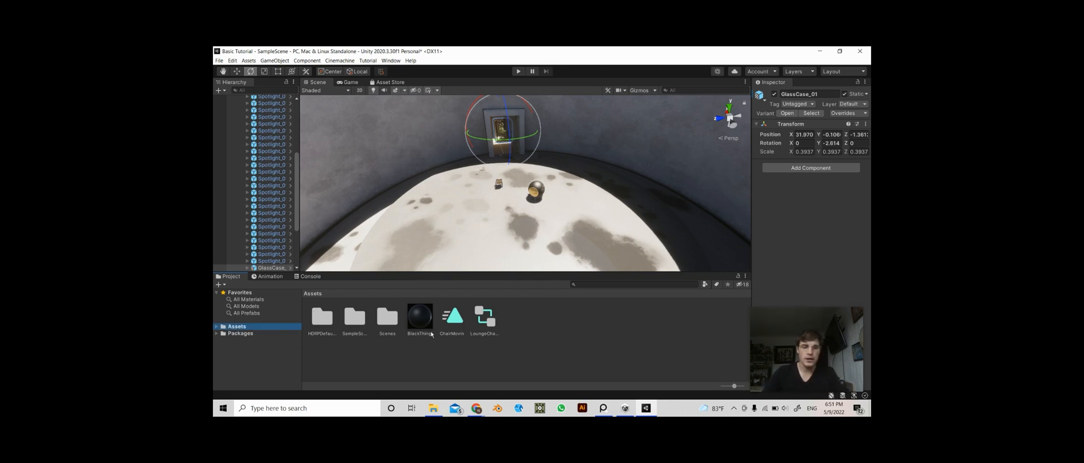
{"action": "right_click", "coordinate": [534, 324]}
{"action": "mouse_move", "coordinate": [594, 127]}
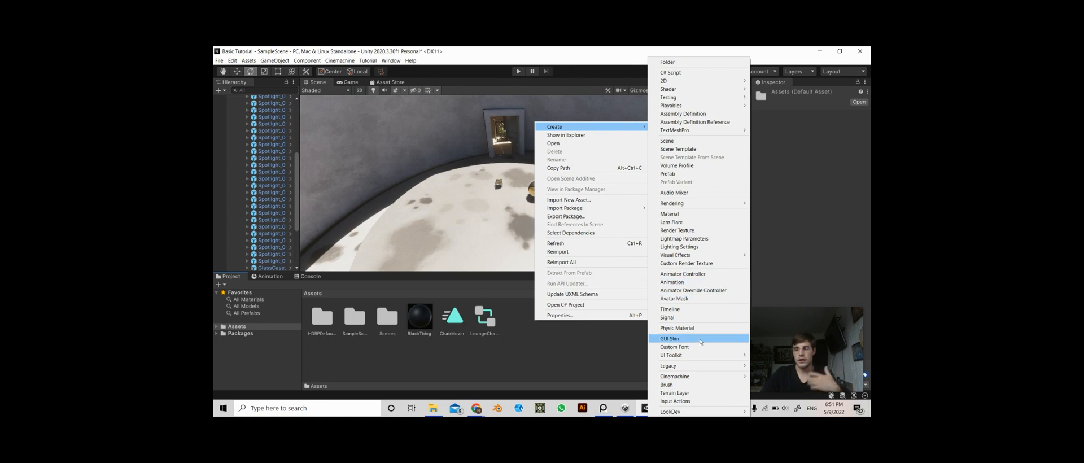
{"action": "left_click", "coordinate": [444, 338]}
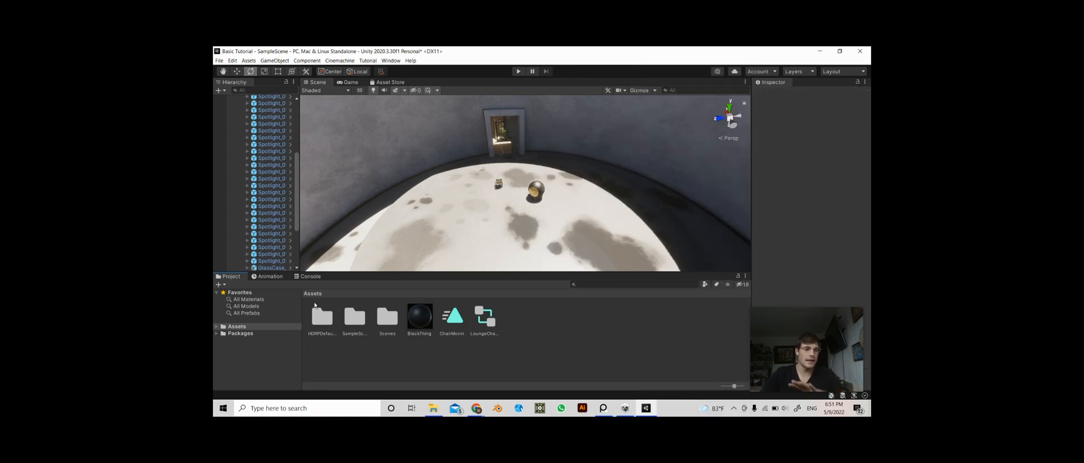
Look inside the HDRPDefaultResources folder, return to Assets and inspect the BlackThing material
{"action": "left_click", "coordinate": [320, 319]}
{"action": "double_click", "coordinate": [320, 319]}
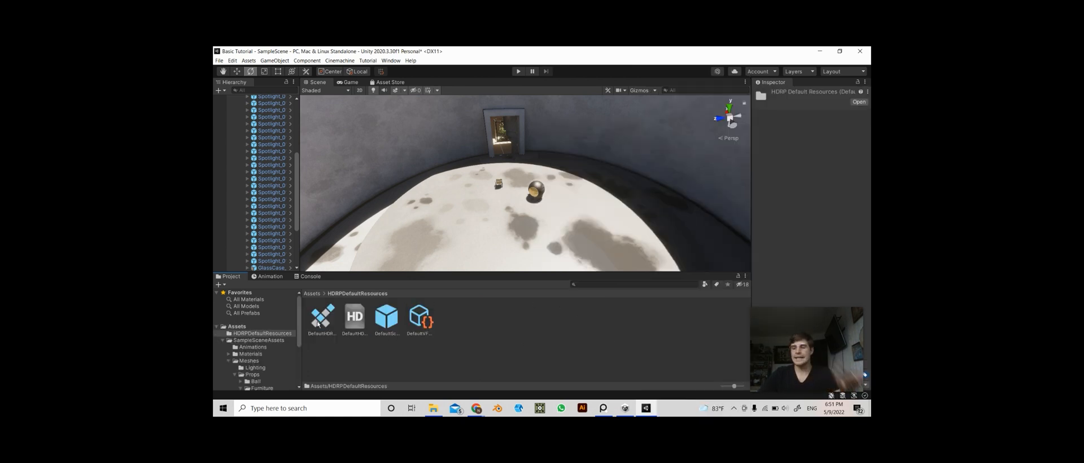
{"action": "left_click", "coordinate": [311, 293]}
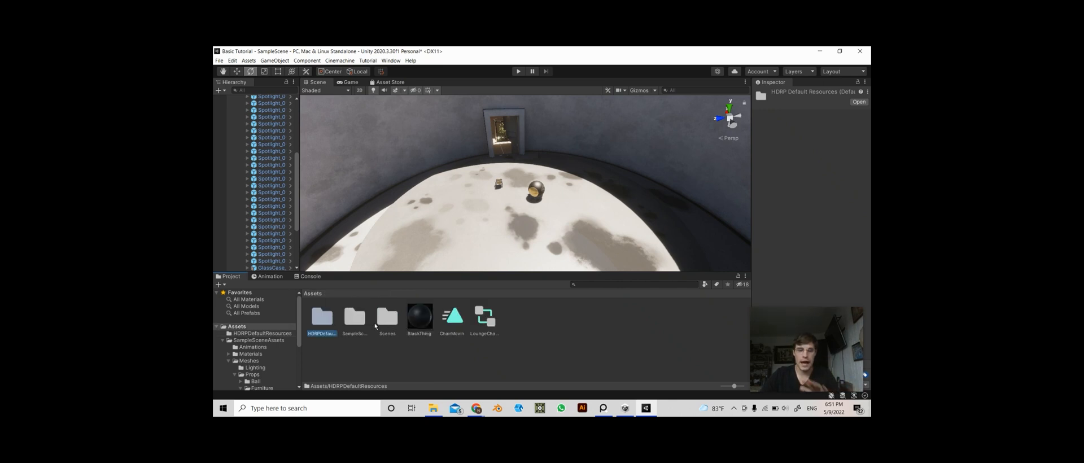
{"action": "left_click", "coordinate": [420, 317]}
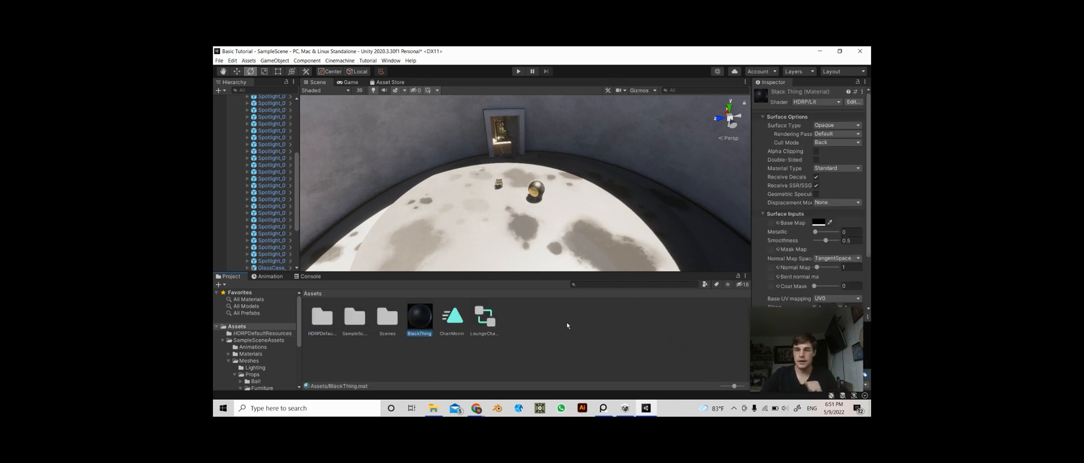
Inspect the ball up close in the scene and select the BlackThing material in Assets
{"action": "left_click", "coordinate": [540, 187]}
{"action": "scroll", "coordinate": [590, 253], "scroll_direction": "up", "scroll_amount": 3}
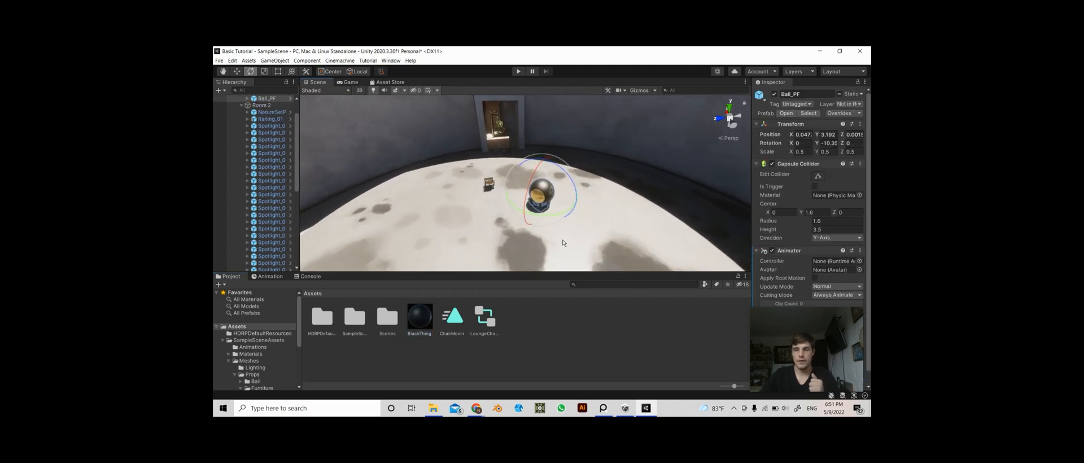
{"action": "scroll", "coordinate": [564, 242], "scroll_direction": "up", "scroll_amount": 3}
{"action": "right_click", "coordinate": [553, 349]}
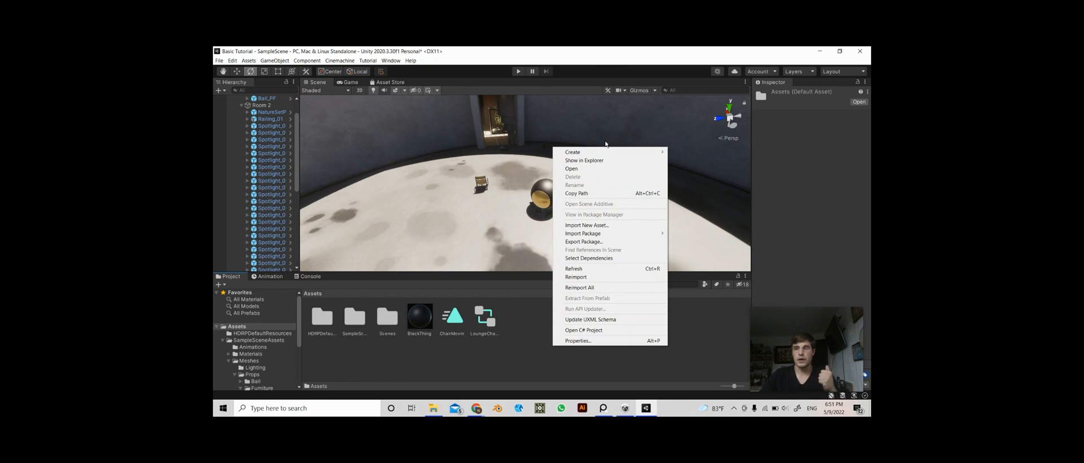
{"action": "left_click", "coordinate": [424, 313]}
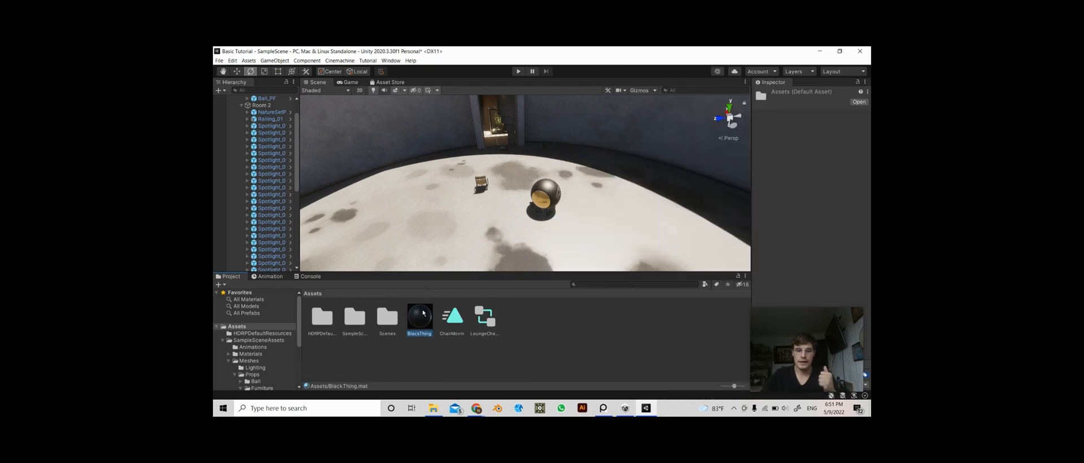
Create a new material in the Assets folder and name it Black Material
{"action": "right_click", "coordinate": [533, 332]}
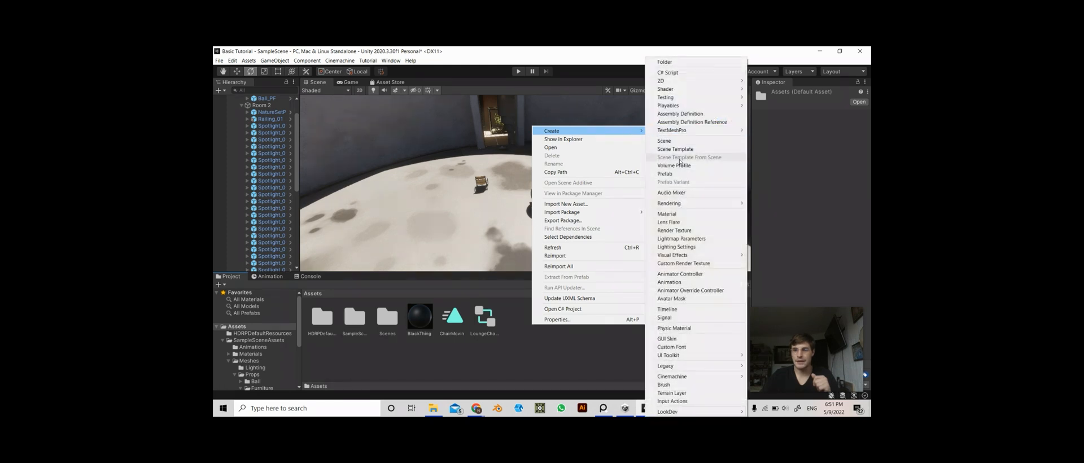
{"action": "left_click", "coordinate": [666, 213]}
{"action": "type", "text": "Blu"}
{"action": "type", "text": "ck Material"}
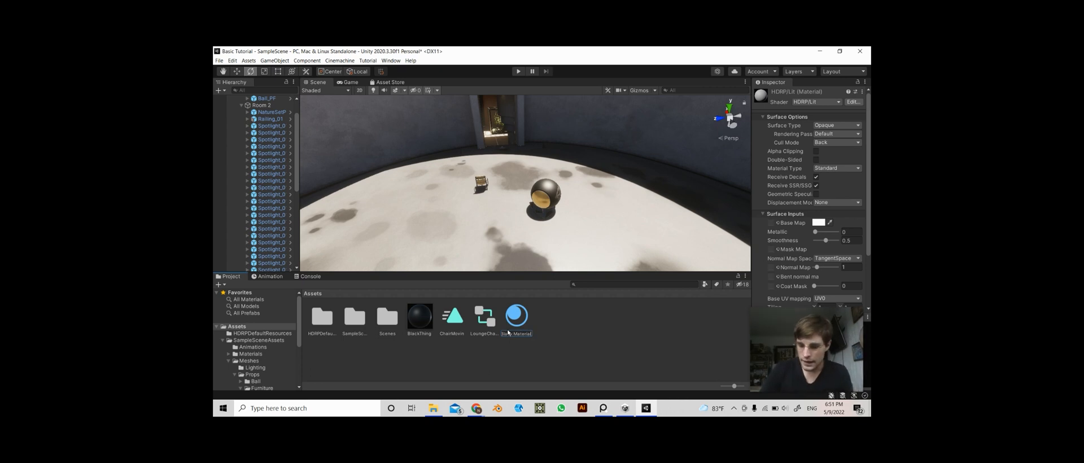
{"action": "key", "text": "Return"}
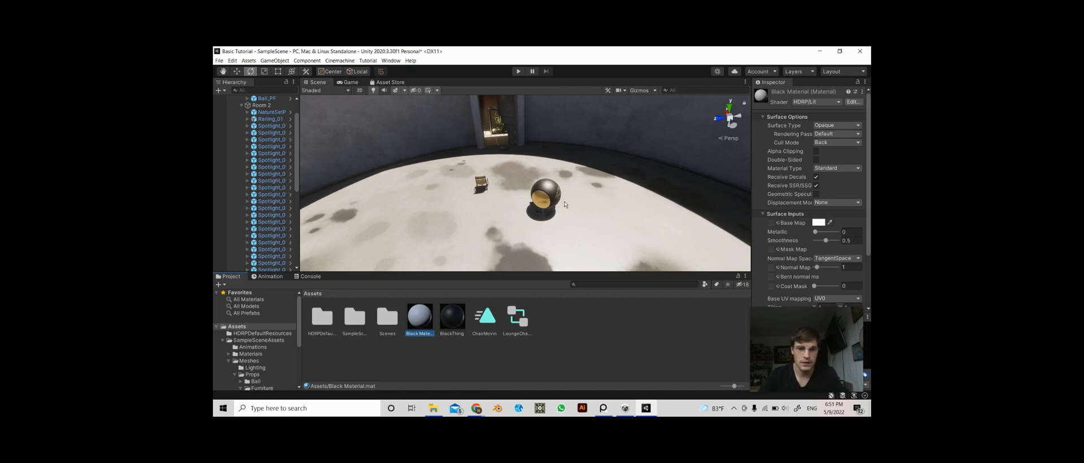
Set Black Material's Base Map colour to a bright blue and apply the material to the ball in the scene
{"action": "left_click", "coordinate": [550, 186]}
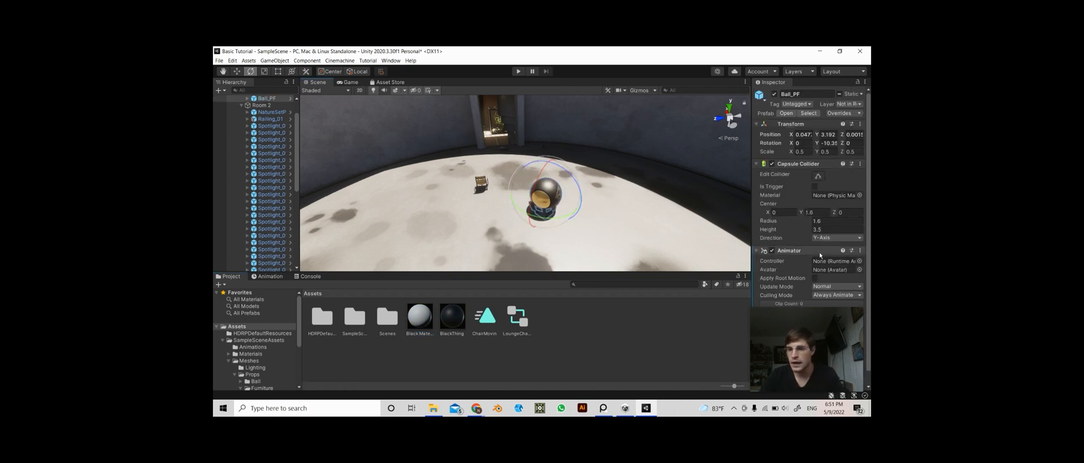
{"action": "left_click", "coordinate": [420, 318]}
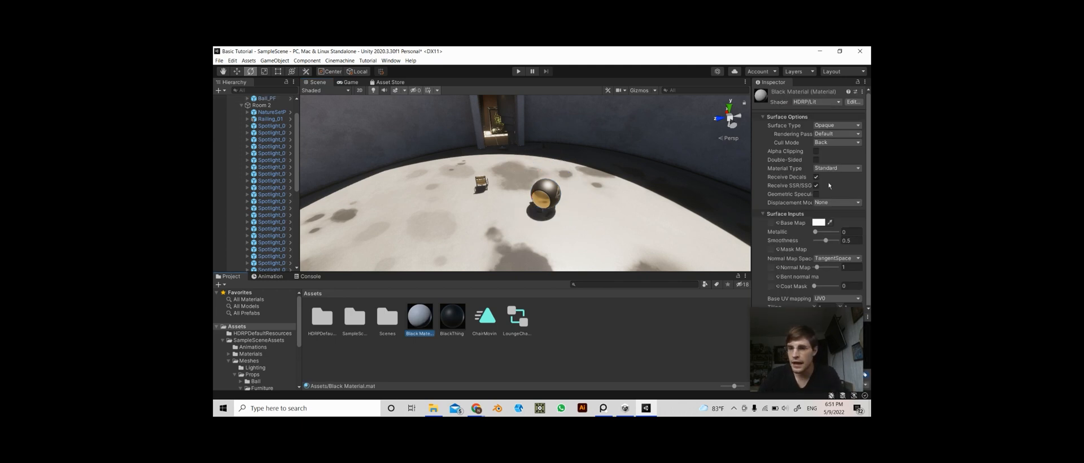
{"action": "left_click", "coordinate": [819, 223]}
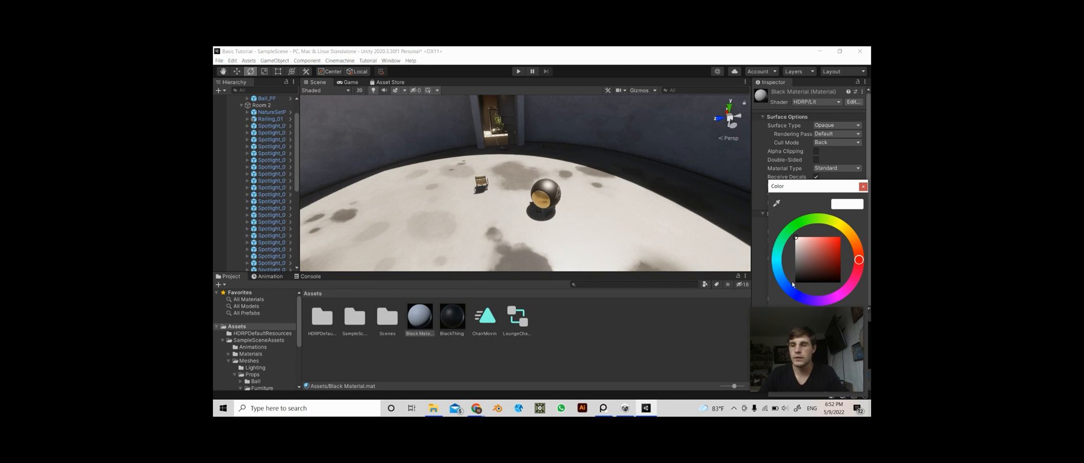
{"action": "left_click", "coordinate": [785, 285]}
{"action": "left_click", "coordinate": [840, 238]}
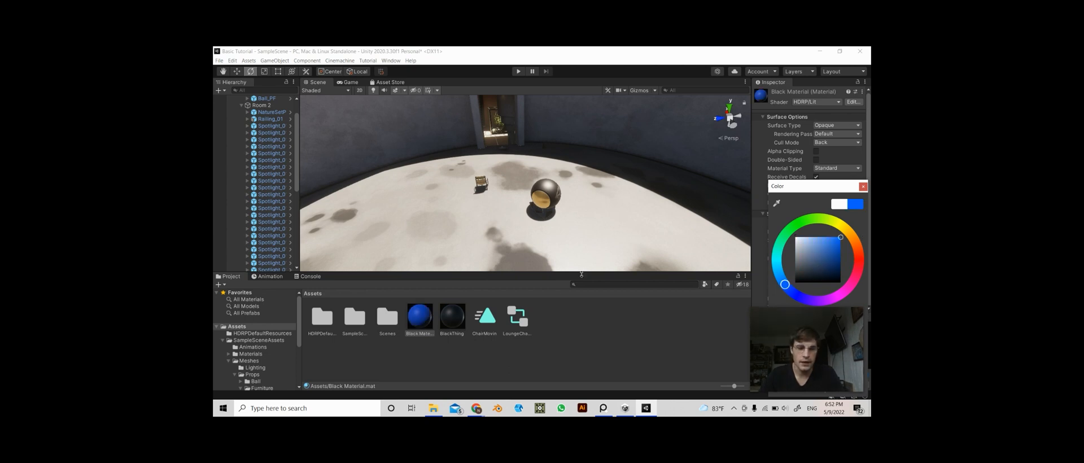
{"action": "left_click_drag", "start_coordinate": [431, 318], "coordinate": [550, 193]}
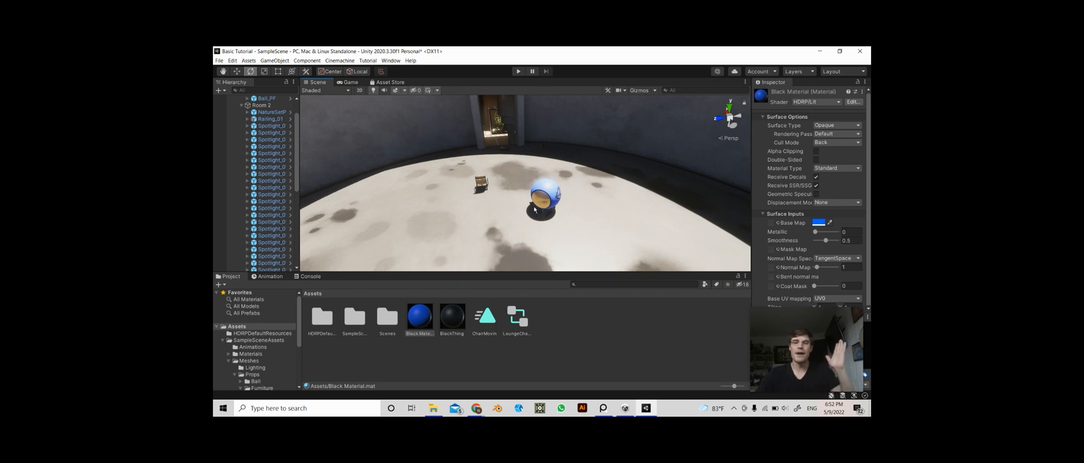
Select Ball_PF and review its attached components, collapsing the Script component and checking the Animator's options
{"action": "left_click", "coordinate": [552, 191]}
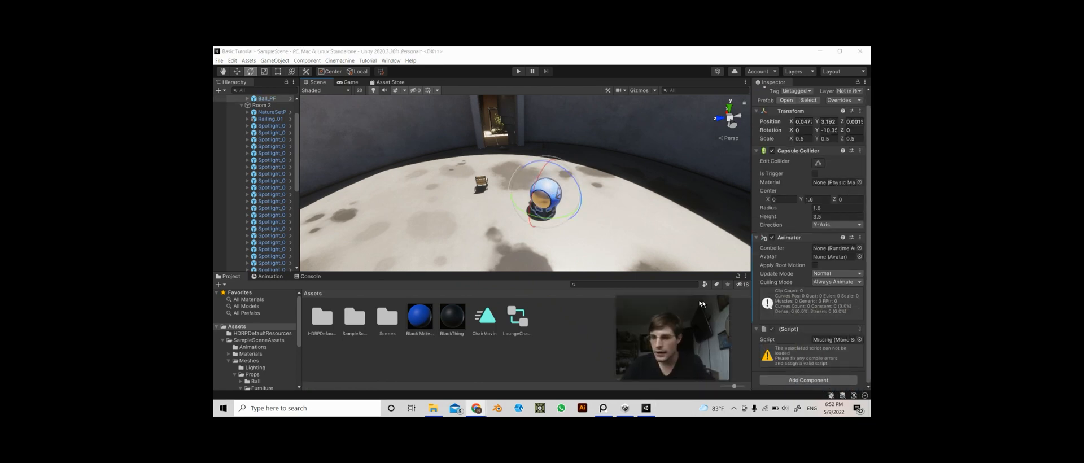
{"action": "left_click", "coordinate": [793, 331]}
{"action": "left_click", "coordinate": [866, 342]}
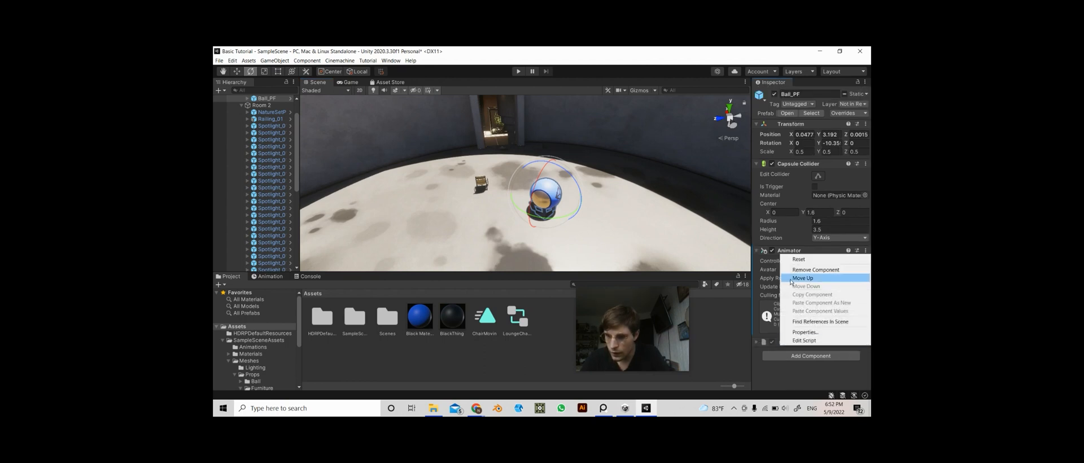
{"action": "left_click", "coordinate": [808, 260]}
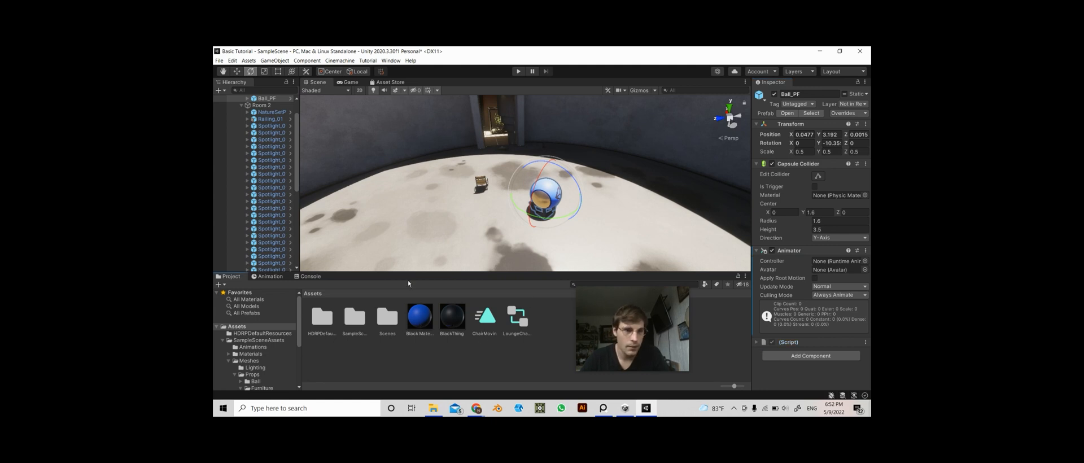
Expand Ball_PF, select its Ball child and examine the Black Material entry among its materials
{"action": "left_click", "coordinate": [247, 99]}
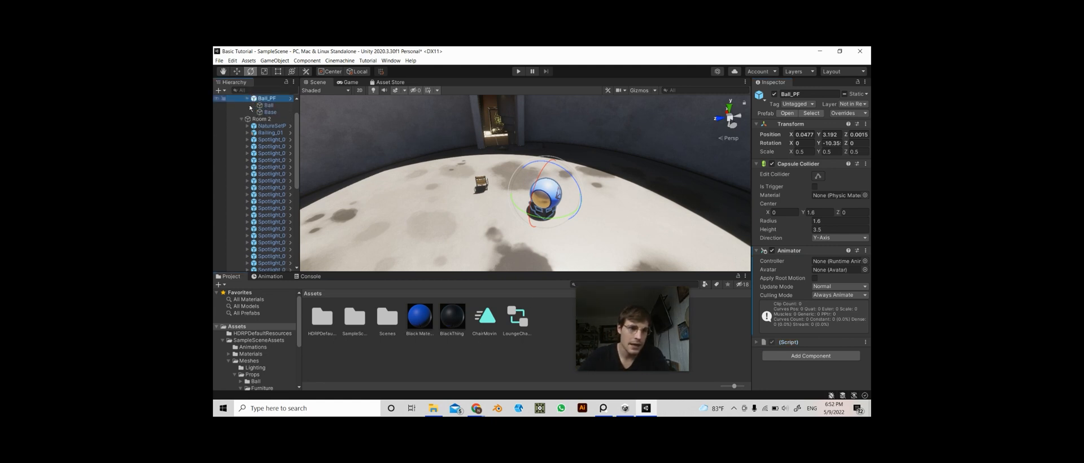
{"action": "left_click", "coordinate": [279, 105]}
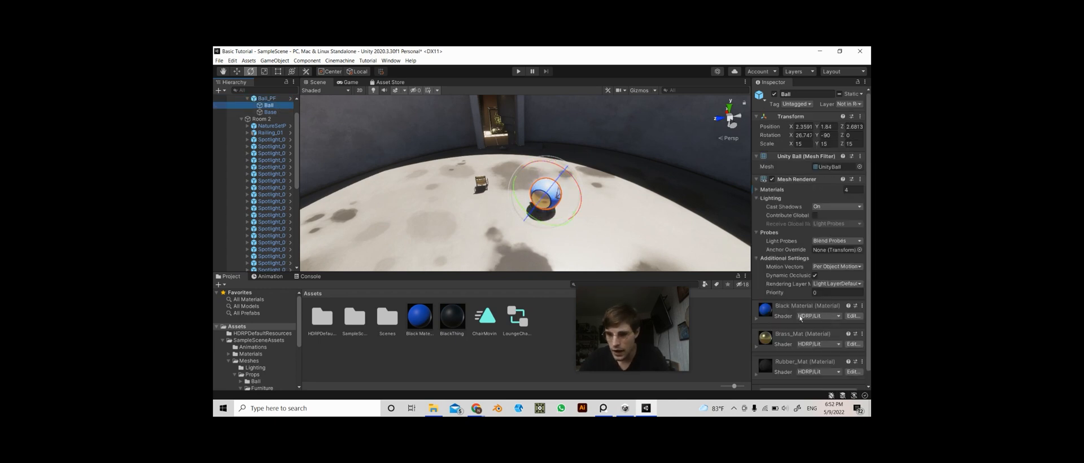
{"action": "left_click", "coordinate": [785, 308]}
{"action": "left_click", "coordinate": [785, 308]}
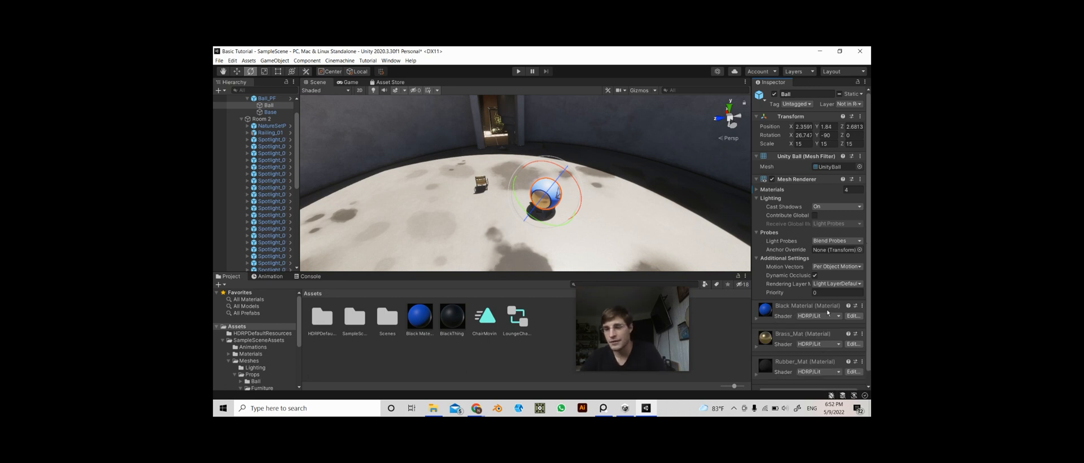
{"action": "scroll", "coordinate": [573, 209], "scroll_direction": "down", "scroll_amount": 1}
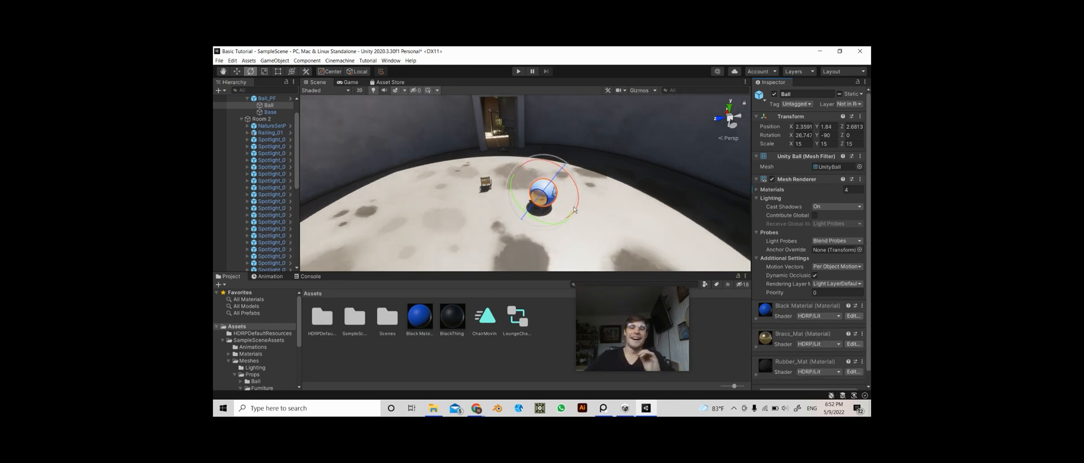
{"action": "scroll", "coordinate": [574, 209], "scroll_direction": "down", "scroll_amount": 3}
{"action": "scroll", "coordinate": [552, 206], "scroll_direction": "up", "scroll_amount": 2}
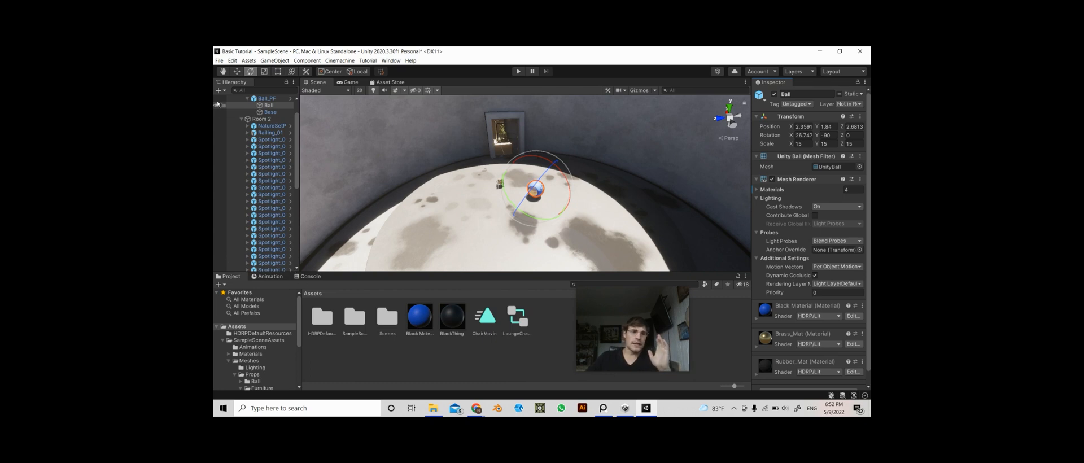
Dock the Hierarchy panel over with the Inspector, then return it to its own full-height column beside the Scene view
{"action": "left_click_drag", "start_coordinate": [237, 84], "coordinate": [822, 130]}
{"action": "left_click_drag", "start_coordinate": [849, 97], "coordinate": [254, 169]}
Add an Animation tab alongside the Hierarchy panel and close that extra tab again
{"action": "left_click", "coordinate": [293, 82]}
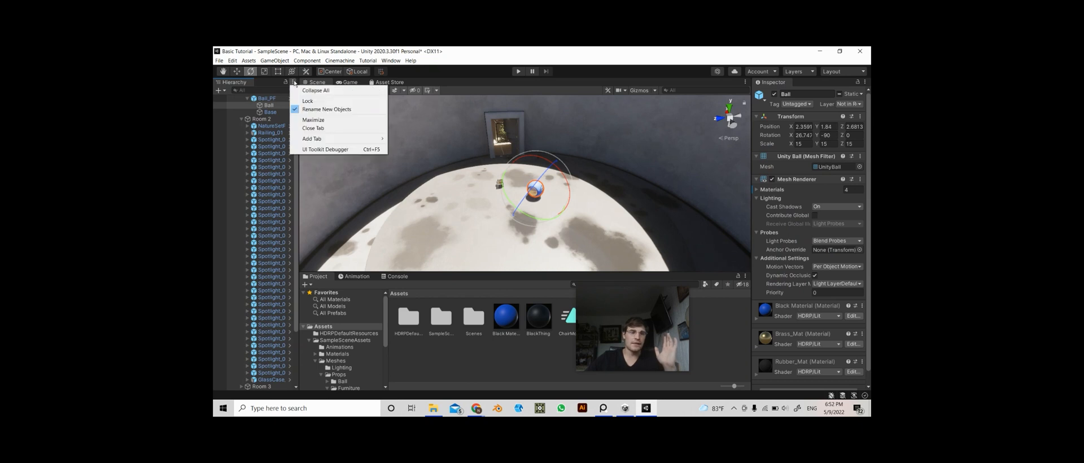
{"action": "mouse_move", "coordinate": [323, 142]}
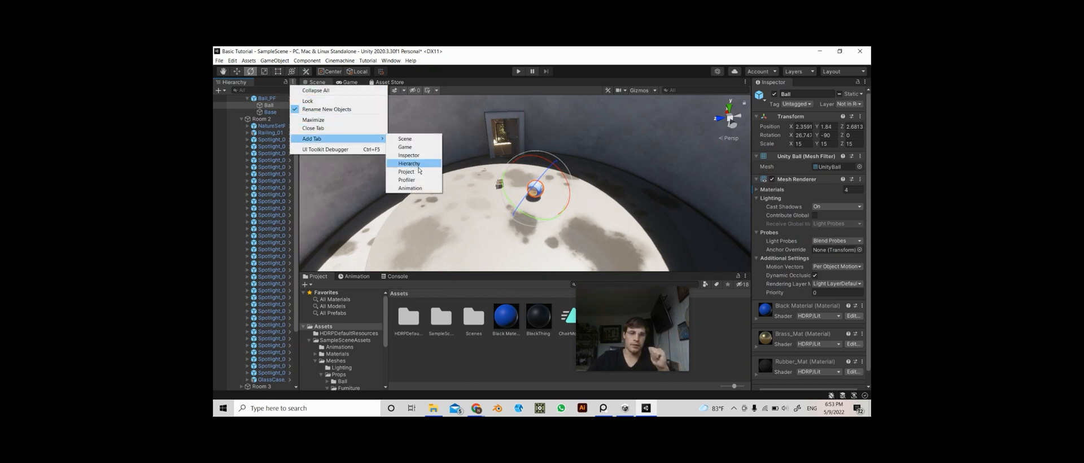
{"action": "left_click", "coordinate": [414, 188]}
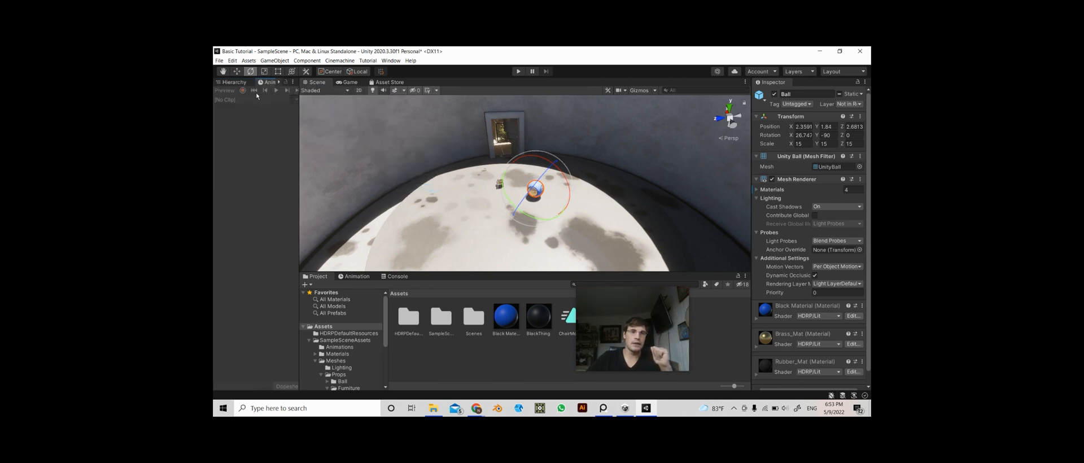
{"action": "right_click", "coordinate": [274, 84]}
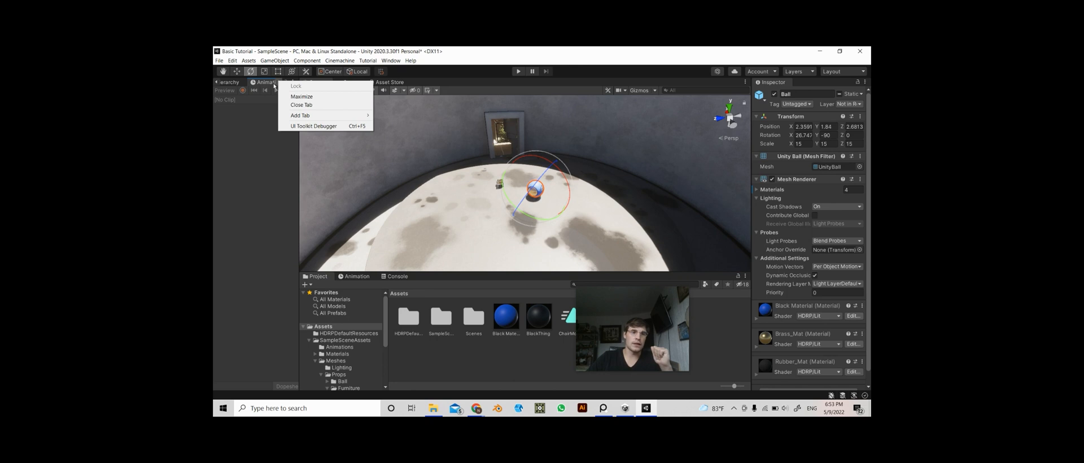
{"action": "left_click", "coordinate": [301, 105]}
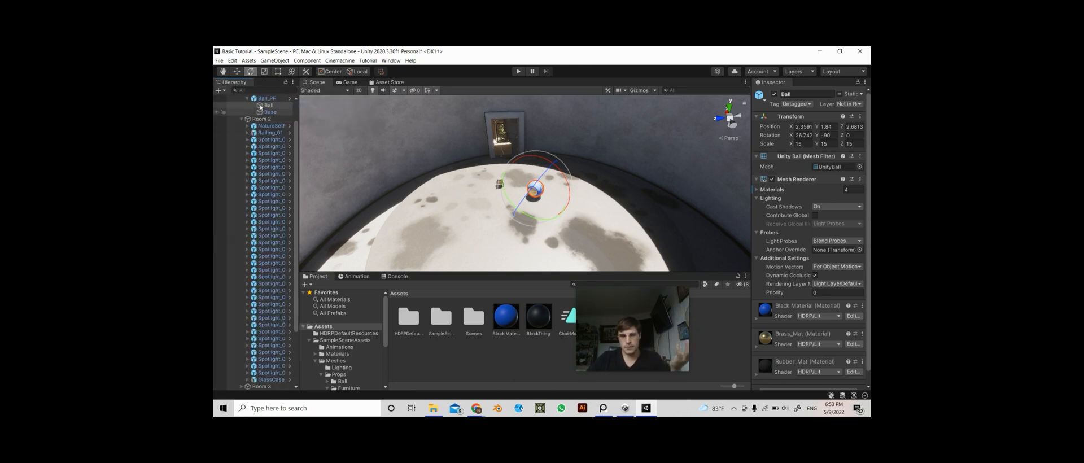
Rearrange the layout by docking Hierarchy and Animation in the Inspector's column and Console beside the Scene tabs
{"action": "left_click_drag", "start_coordinate": [240, 85], "coordinate": [241, 165]}
{"action": "left_click_drag", "start_coordinate": [396, 278], "coordinate": [807, 107]}
{"action": "left_click_drag", "start_coordinate": [387, 276], "coordinate": [556, 88]}
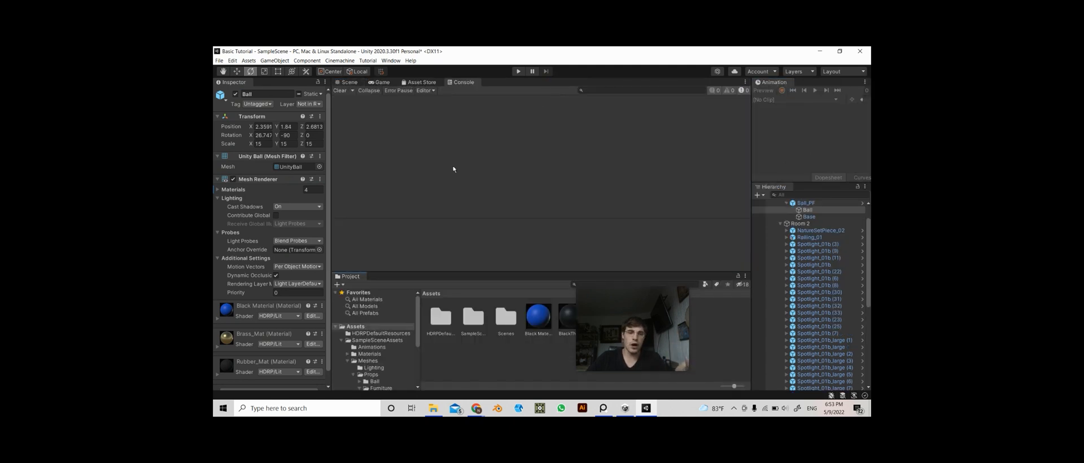
Dock Console and Animation back beside Project, restore Hierarchy and Inspector to opposite sides of the Scene view, and narrow the Hierarchy
{"action": "left_click_drag", "start_coordinate": [464, 83], "coordinate": [396, 276]}
{"action": "left_click_drag", "start_coordinate": [779, 85], "coordinate": [373, 278]}
{"action": "left_click_drag", "start_coordinate": [231, 88], "coordinate": [234, 144]}
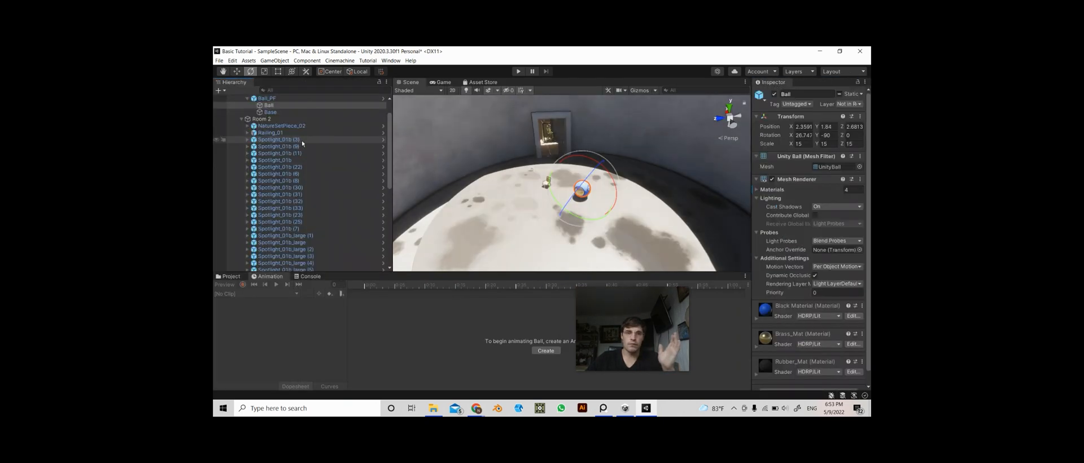
{"action": "left_click_drag", "start_coordinate": [393, 205], "coordinate": [314, 205]}
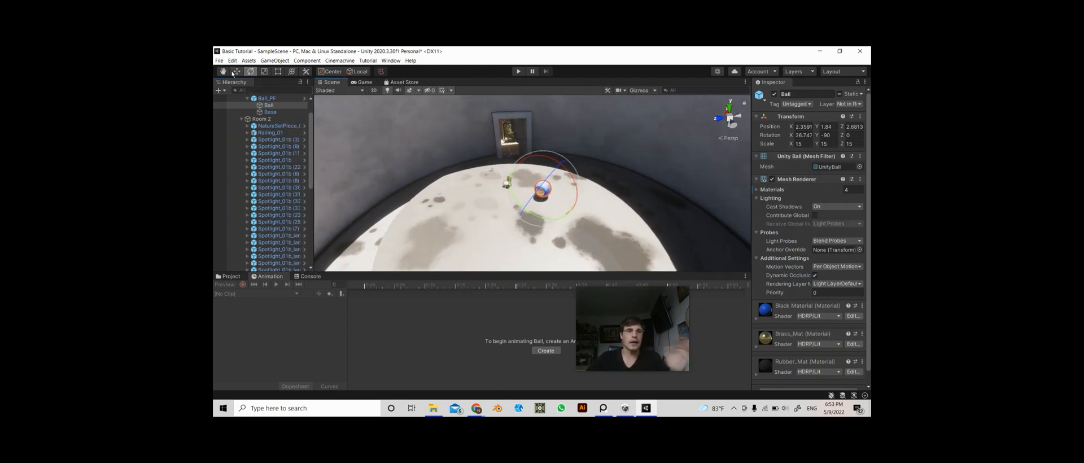
Open Build Settings, reposition the window and review the Android, iOS, PS5 and tvOS platform entries
{"action": "left_click", "coordinate": [219, 61]}
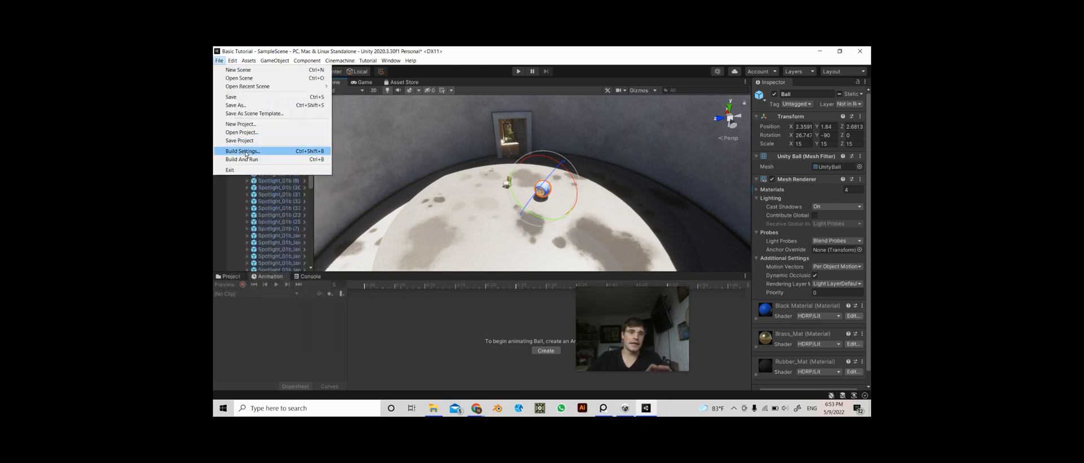
{"action": "left_click", "coordinate": [244, 151]}
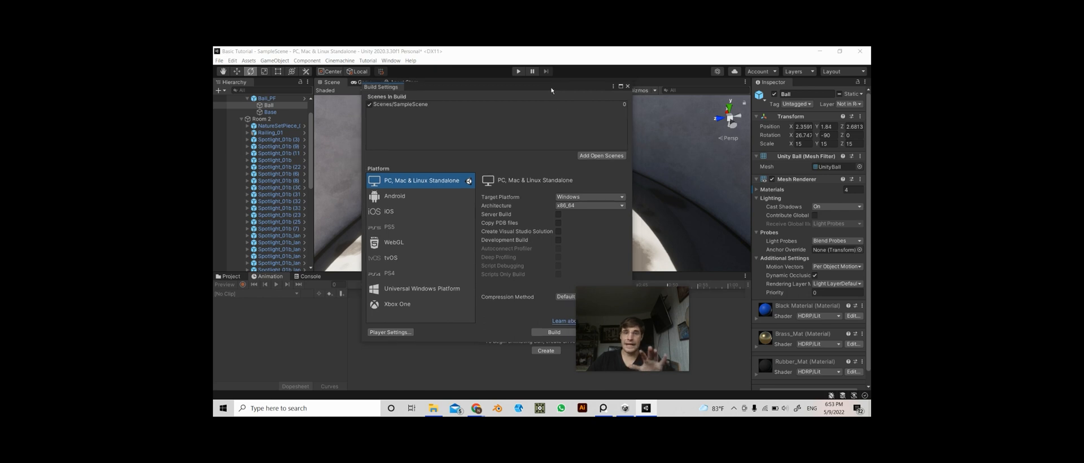
{"action": "left_click_drag", "start_coordinate": [556, 91], "coordinate": [498, 76]}
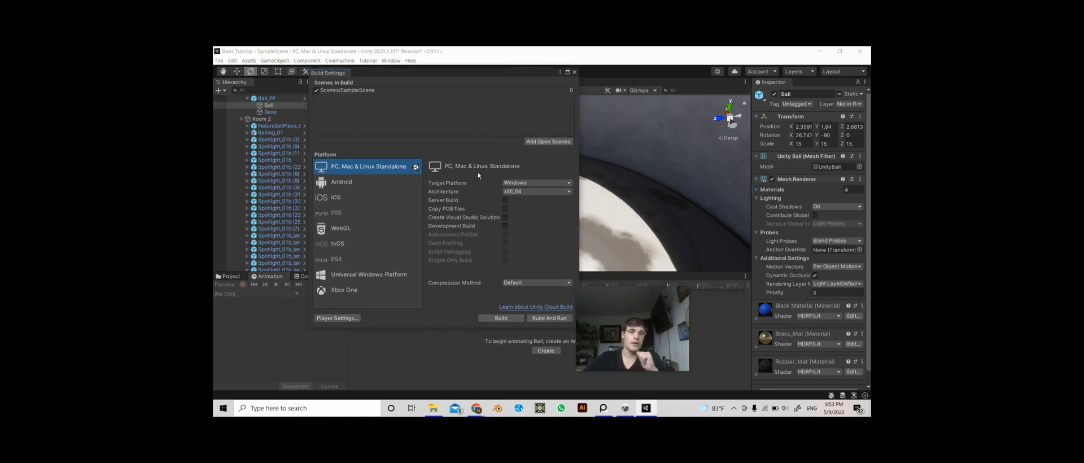
{"action": "left_click", "coordinate": [342, 184]}
{"action": "left_click", "coordinate": [342, 197]}
{"action": "left_click", "coordinate": [343, 212]}
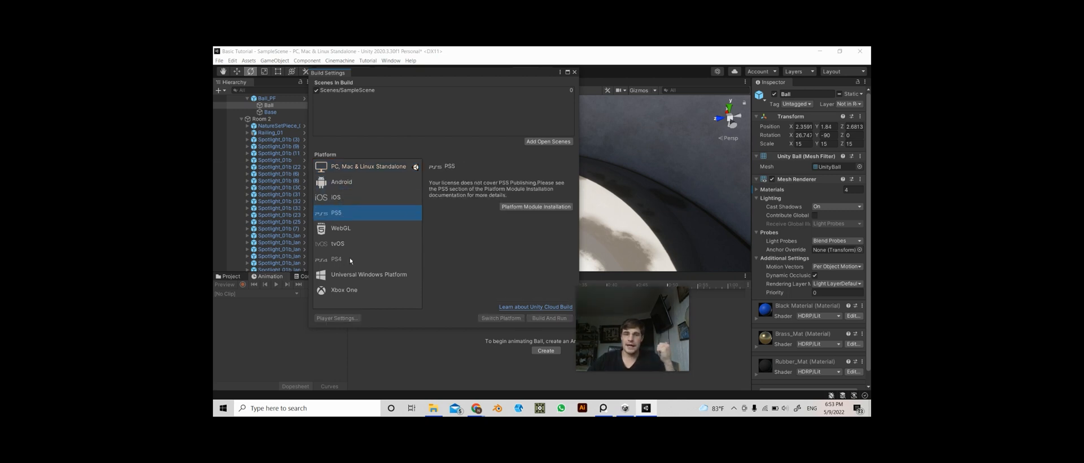
{"action": "left_click", "coordinate": [349, 244]}
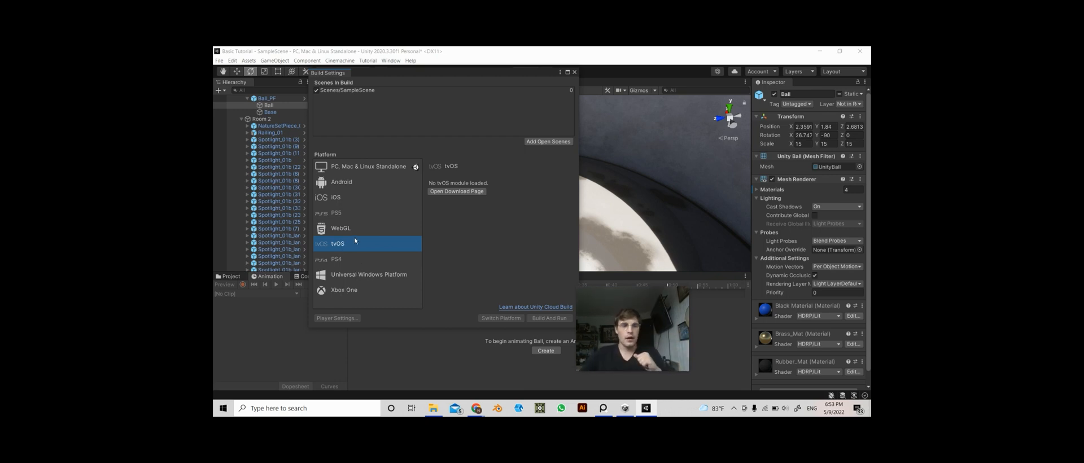
Compare the Android, PS5, Xbox One and tvOS build options, return to PC, Mac & Linux Standalone and close Build Settings
{"action": "left_click", "coordinate": [358, 182]}
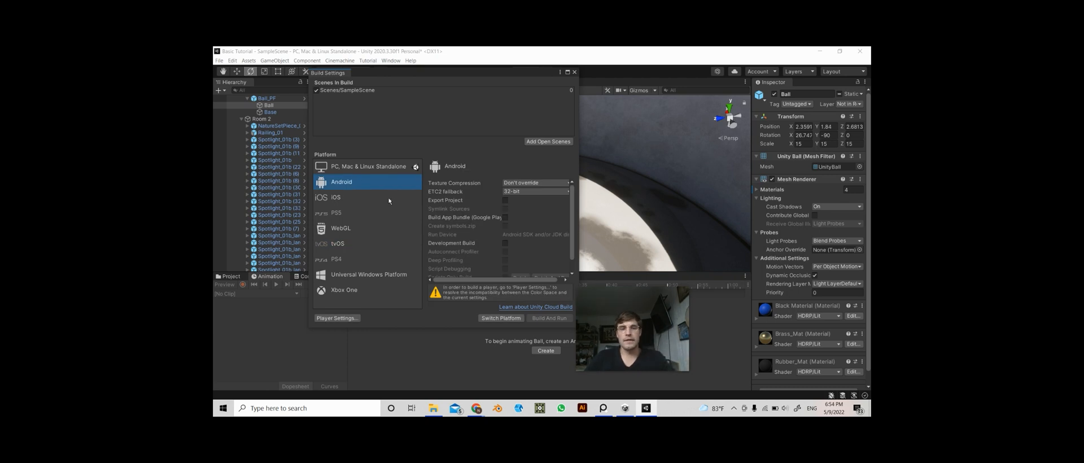
{"action": "left_click", "coordinate": [355, 167]}
{"action": "left_click", "coordinate": [330, 215]}
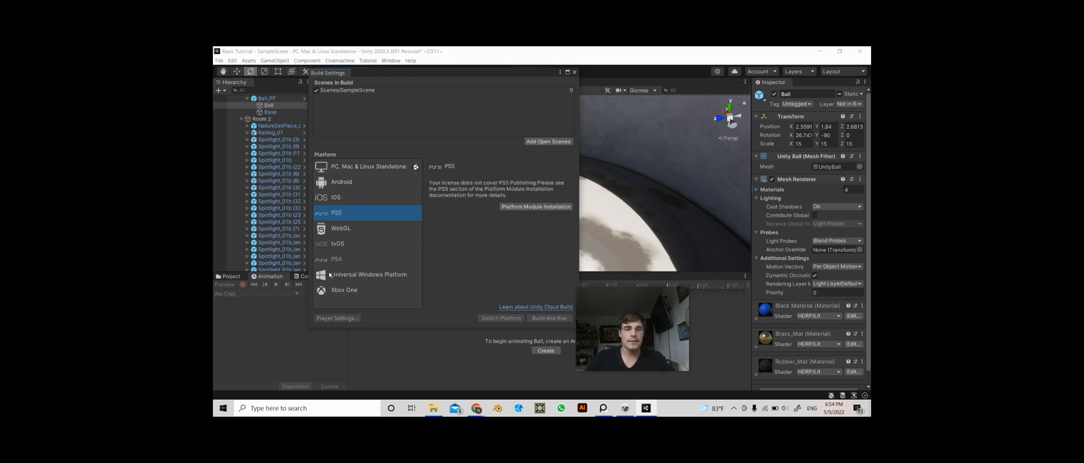
{"action": "left_click", "coordinate": [344, 289]}
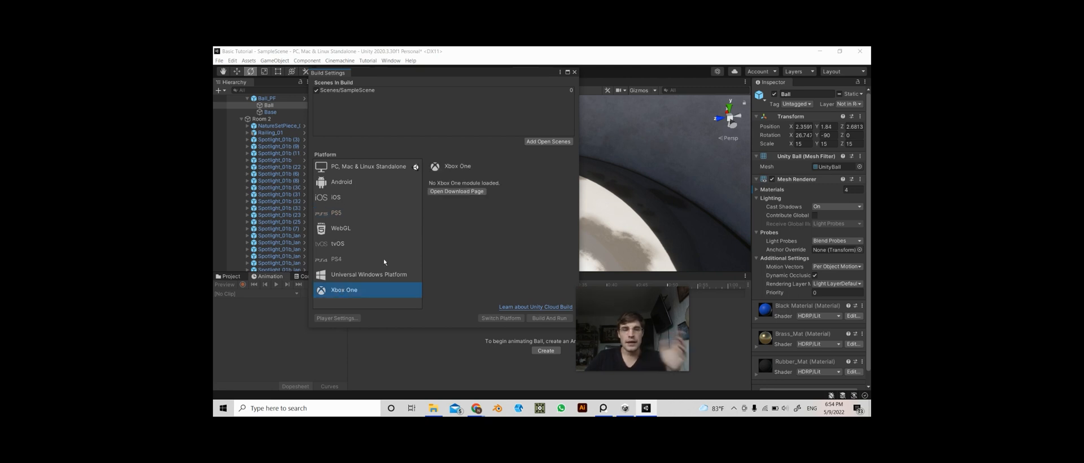
{"action": "left_click", "coordinate": [350, 167]}
{"action": "left_click", "coordinate": [341, 244]}
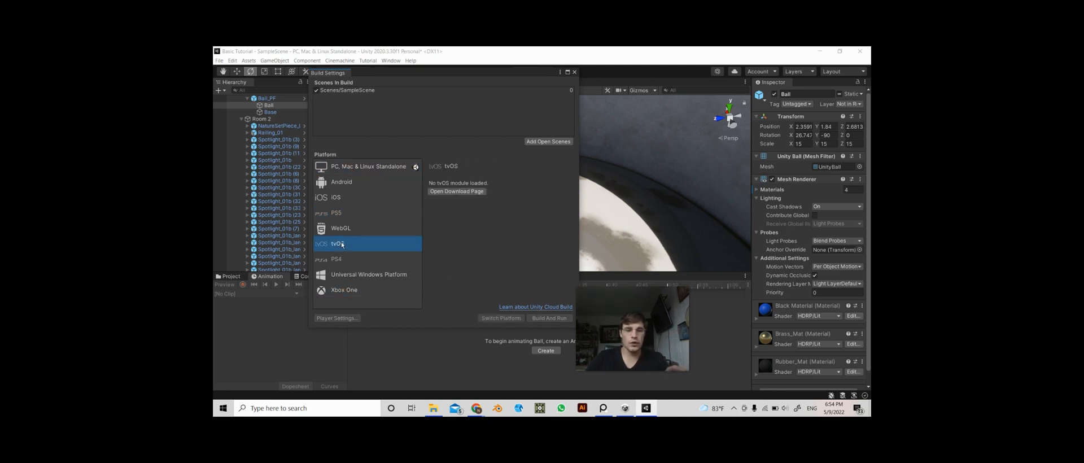
{"action": "left_click", "coordinate": [357, 181]}
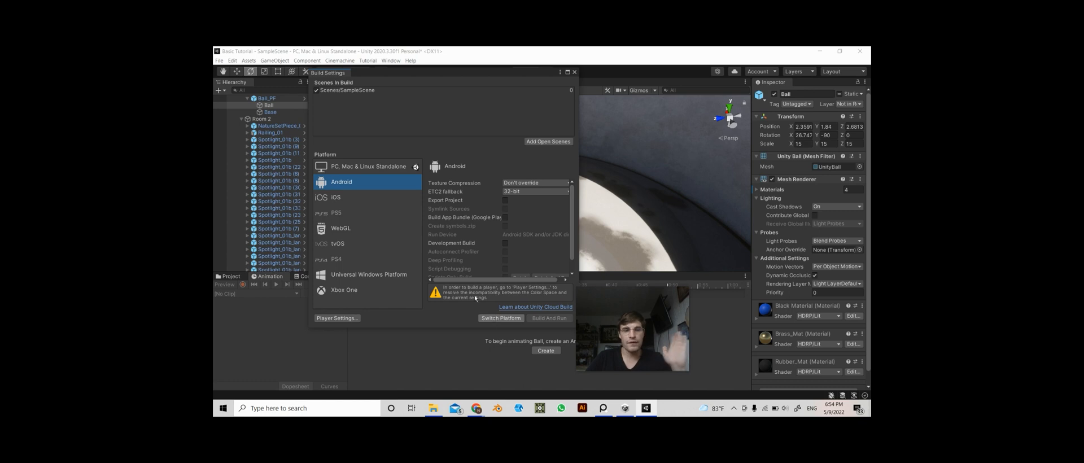
{"action": "left_click", "coordinate": [354, 166]}
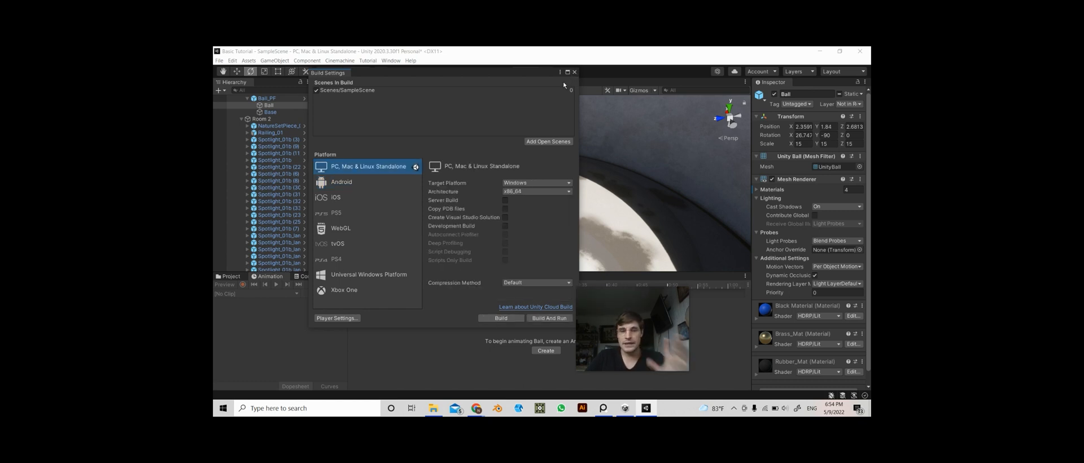
{"action": "left_click", "coordinate": [574, 72]}
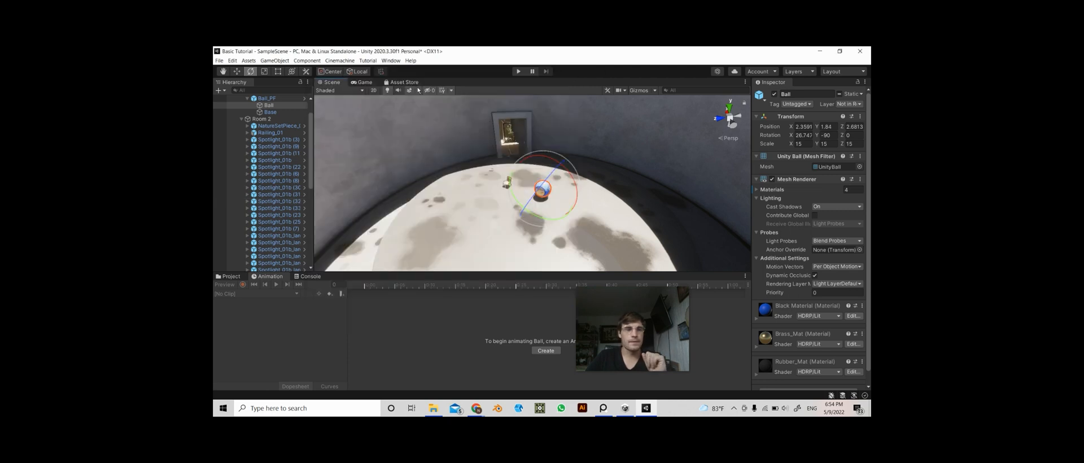
Open Project Settings, reposition the window and review the Ads, VFX and XR Plugin Management pages
{"action": "left_click", "coordinate": [231, 61]}
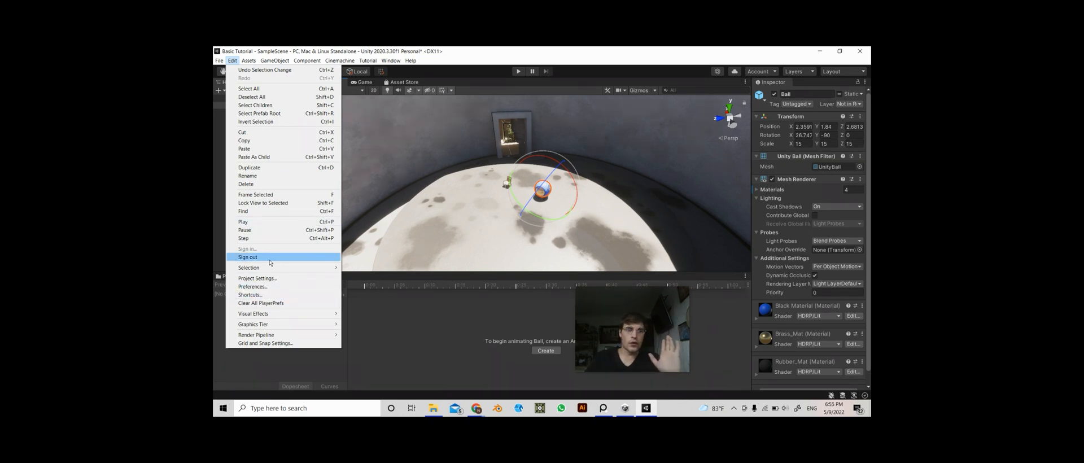
{"action": "left_click", "coordinate": [274, 281]}
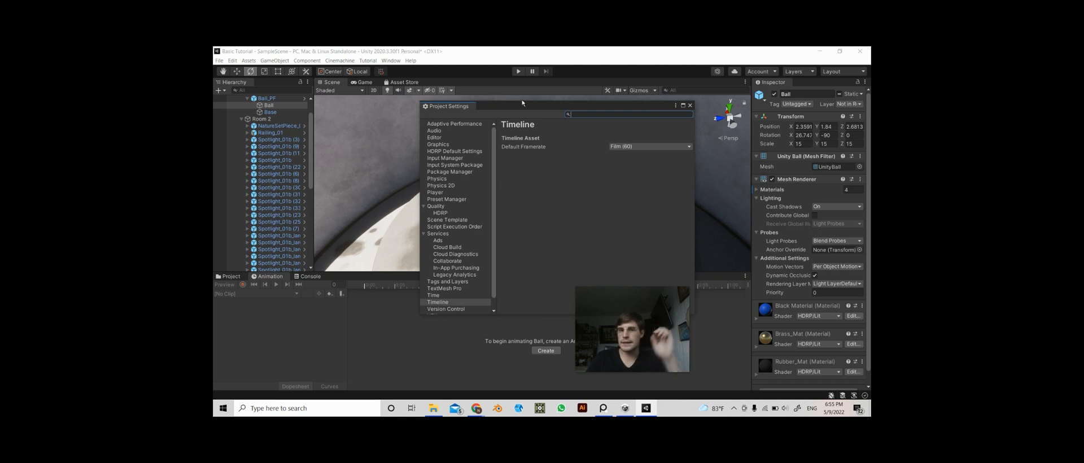
{"action": "left_click_drag", "start_coordinate": [511, 106], "coordinate": [401, 81]}
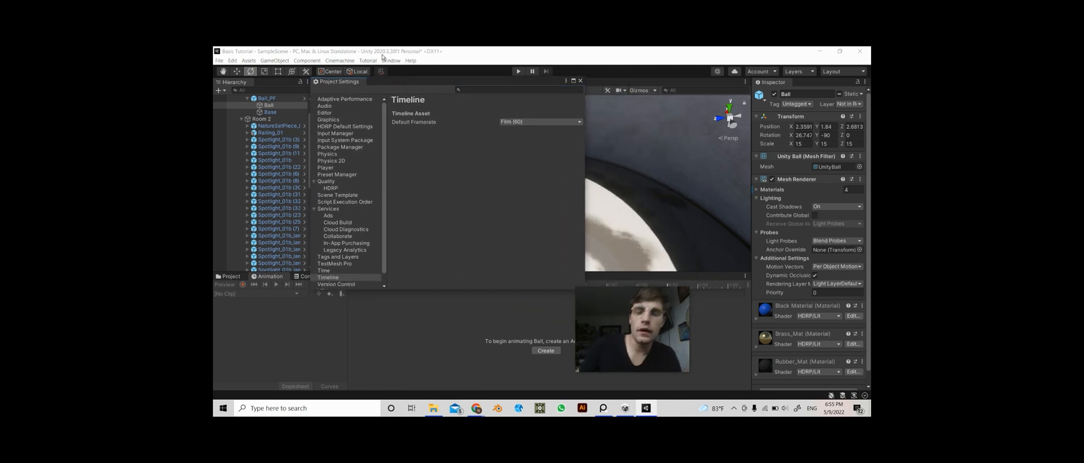
{"action": "scroll", "coordinate": [336, 185], "scroll_direction": "down", "scroll_amount": 1}
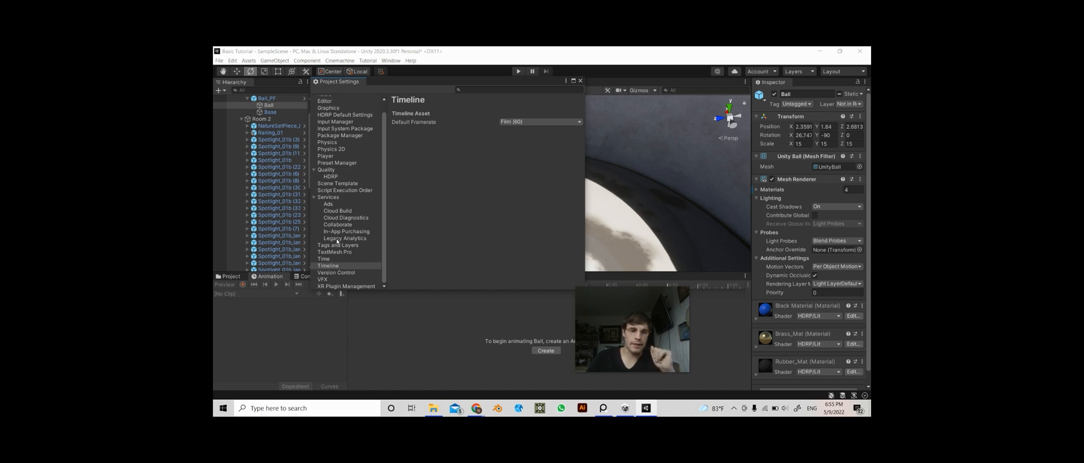
{"action": "left_click", "coordinate": [328, 205]}
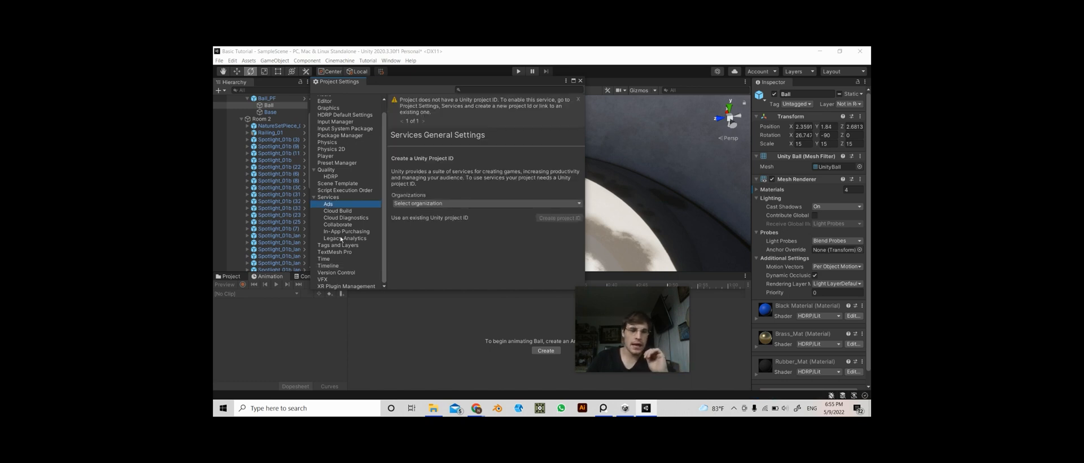
{"action": "left_click", "coordinate": [323, 279]}
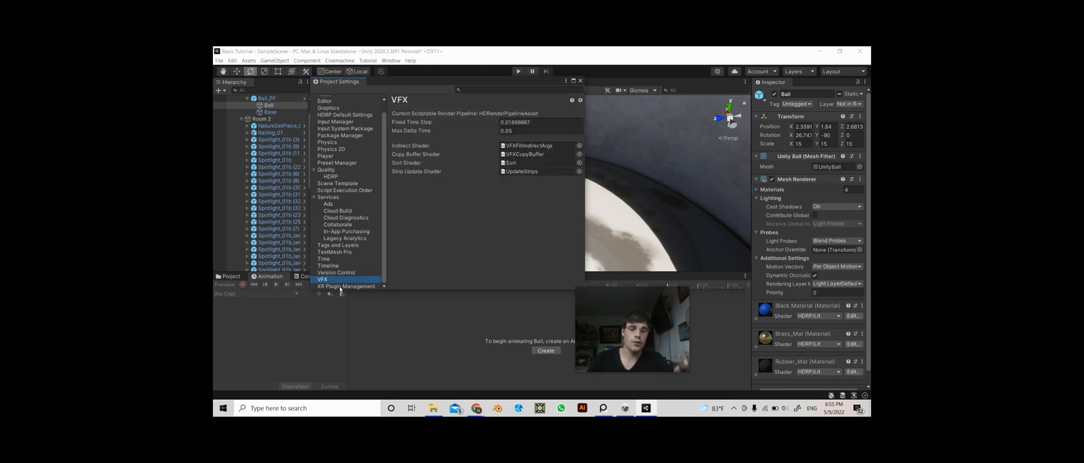
{"action": "left_click", "coordinate": [341, 286]}
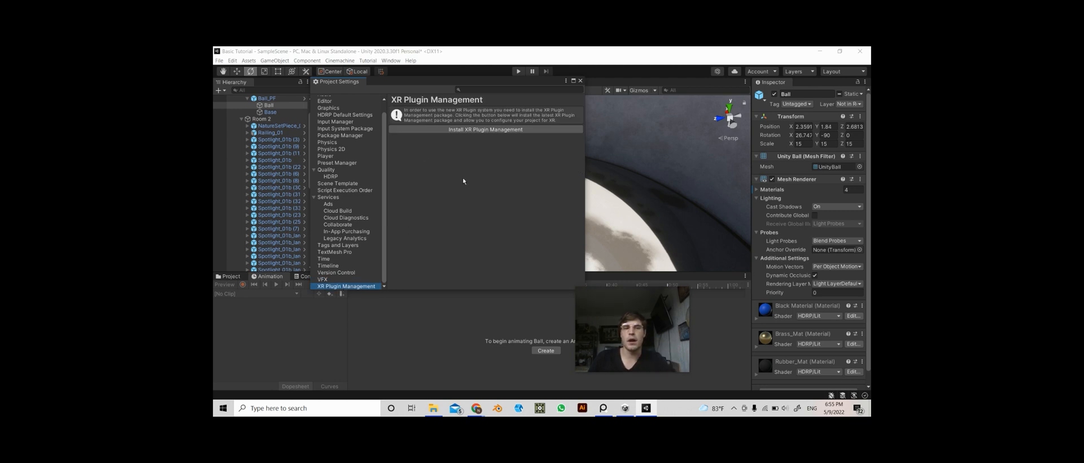
Review the Adaptive Performance, Input Manager, HDRP quality and Cloud Build pages of Project Settings
{"action": "scroll", "coordinate": [327, 135], "scroll_direction": "up", "scroll_amount": 1}
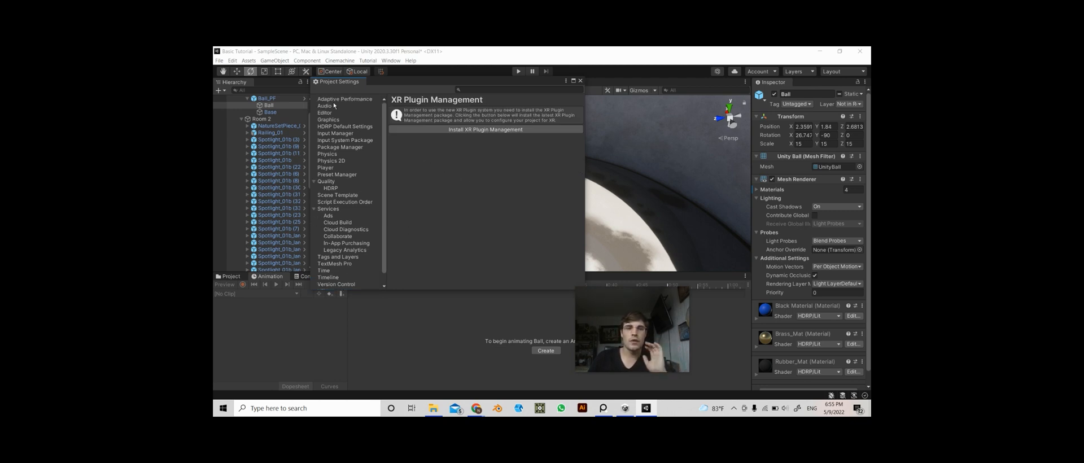
{"action": "left_click", "coordinate": [337, 101]}
{"action": "left_click", "coordinate": [335, 133]}
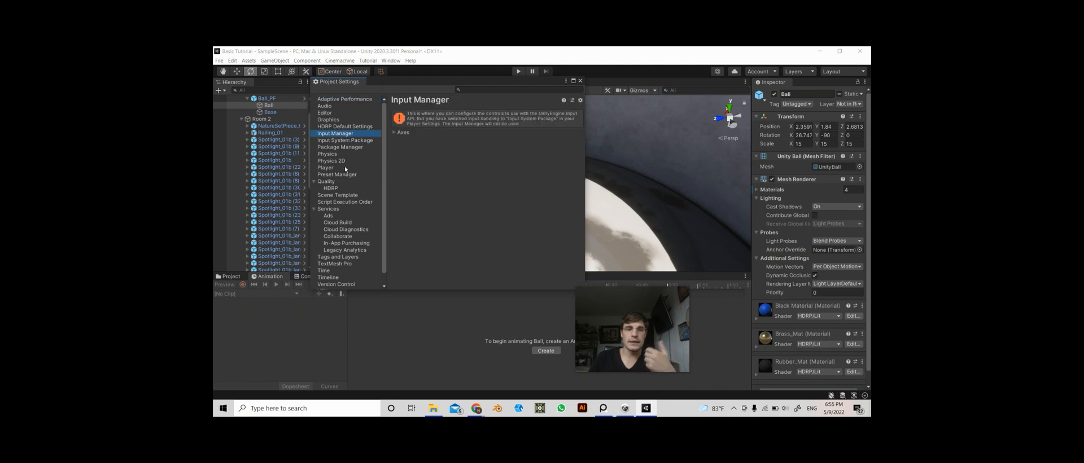
{"action": "left_click", "coordinate": [336, 189]}
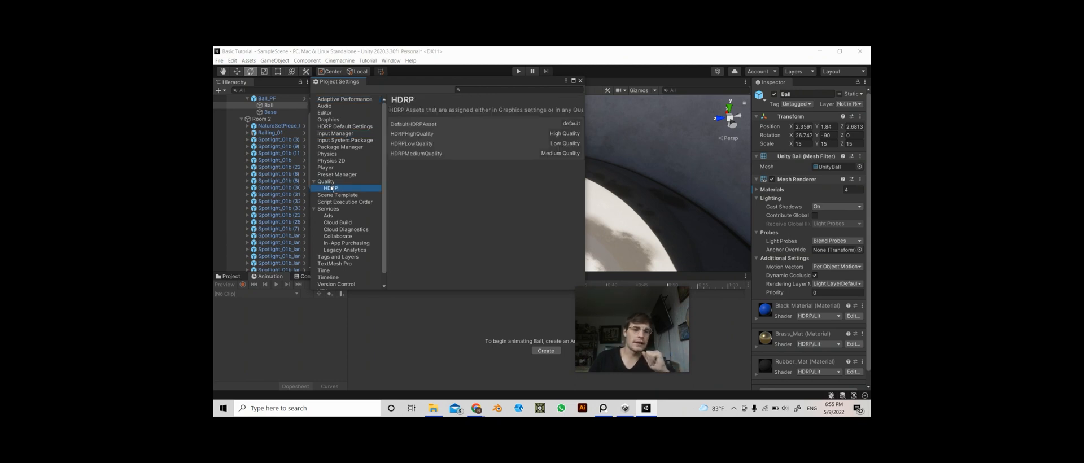
{"action": "left_click", "coordinate": [343, 223]}
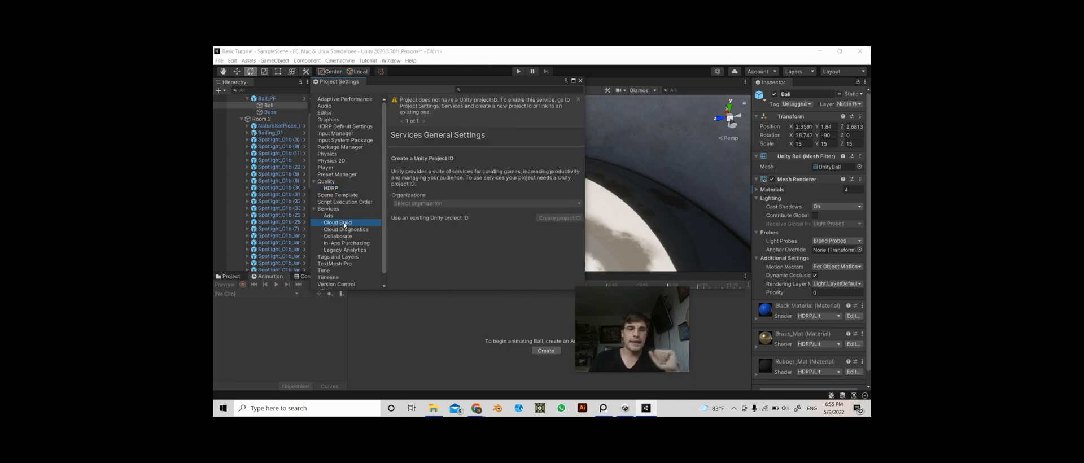